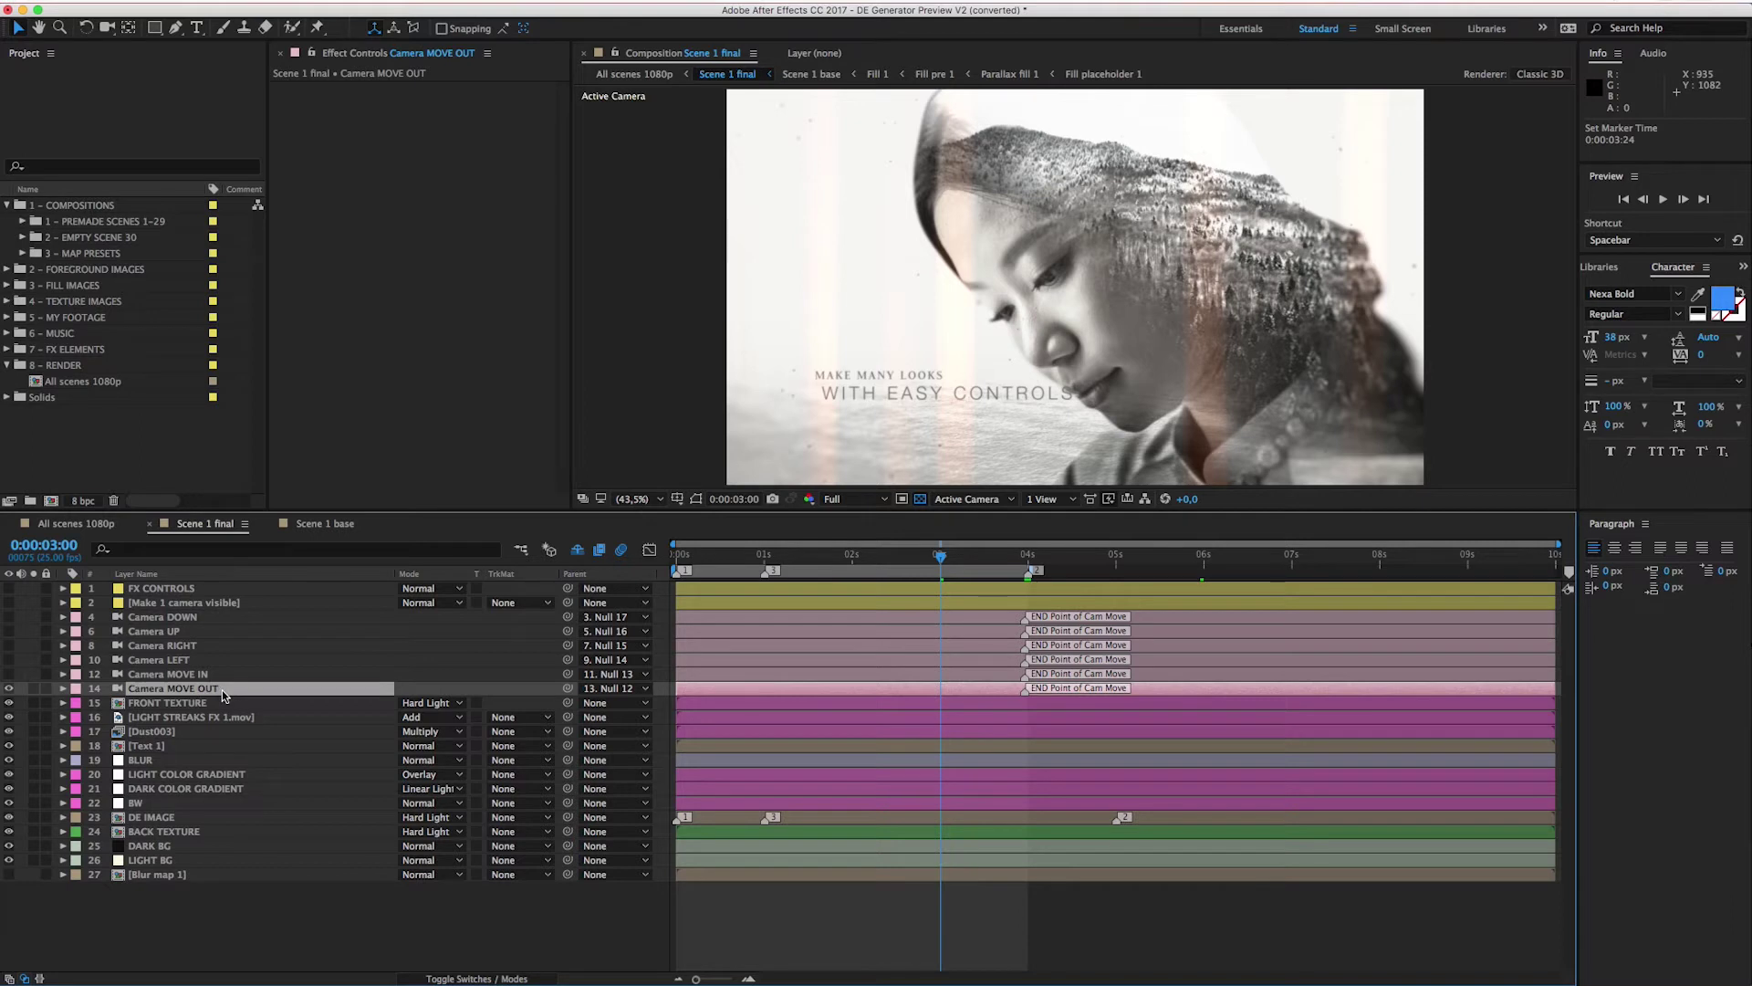
Drag Camera MOVE OUT's end-of-move marker to about 6 seconds and preview the move from the start
{"action": "left_click", "coordinate": [283, 690]}
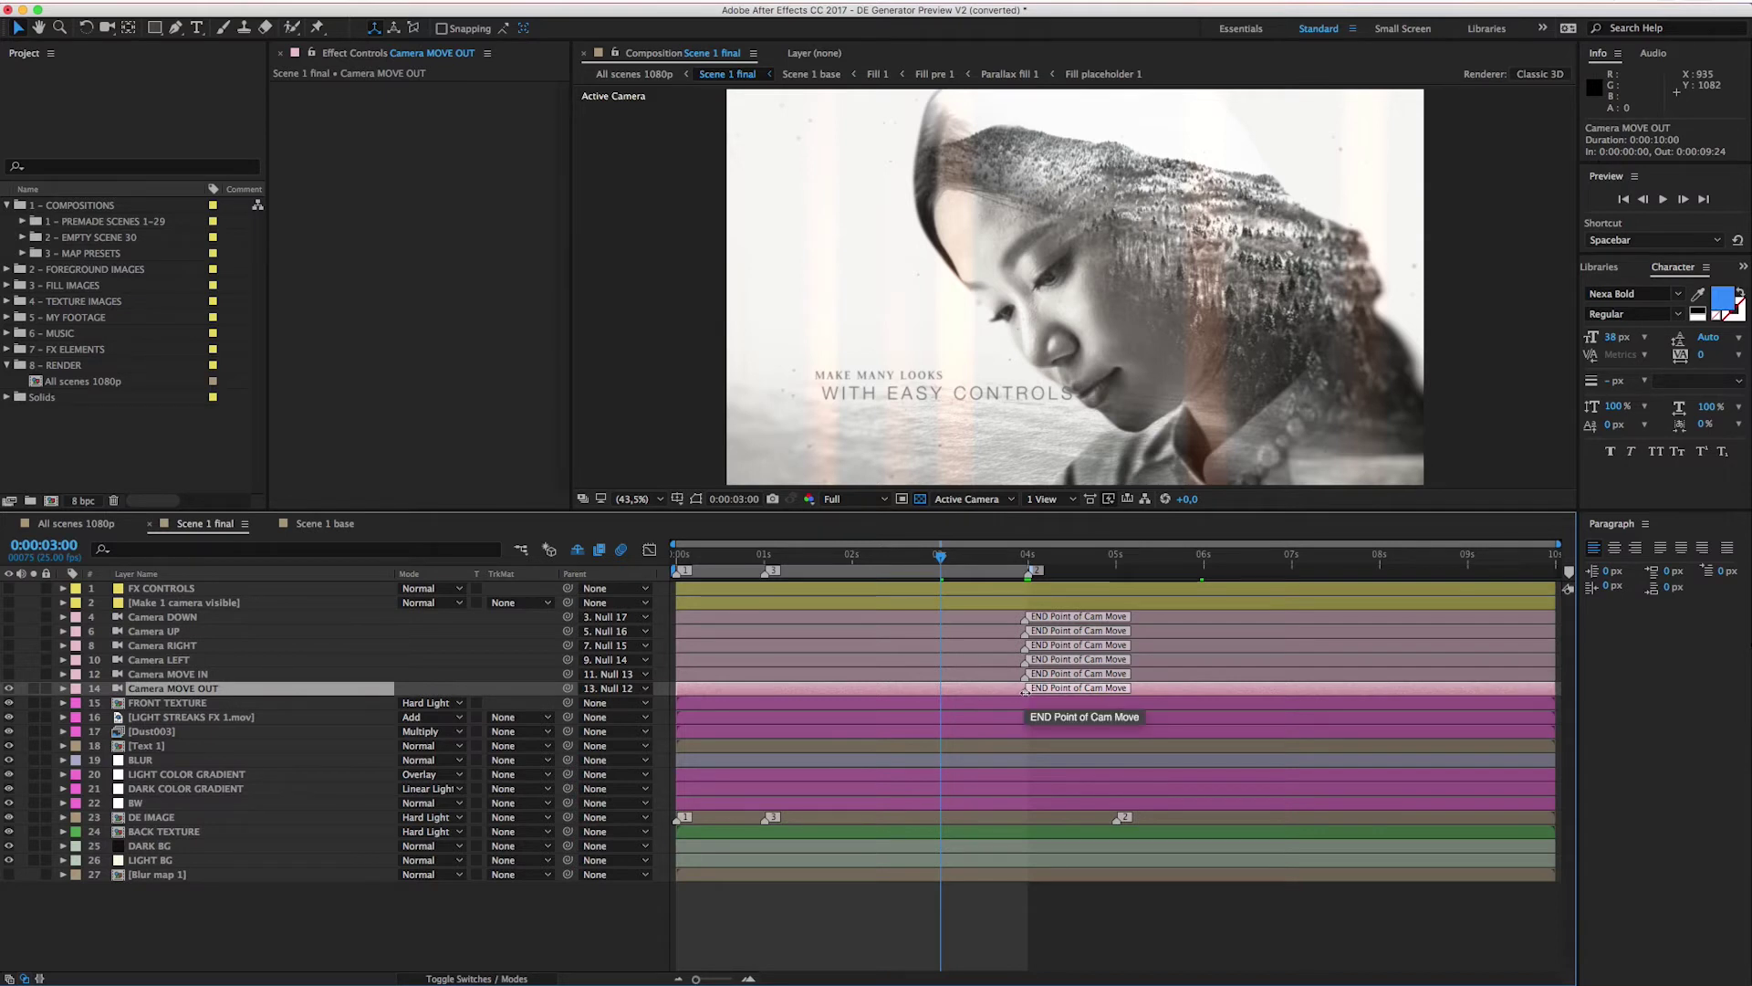
{"action": "left_click_drag", "start_coordinate": [1023, 691], "coordinate": [1204, 691]}
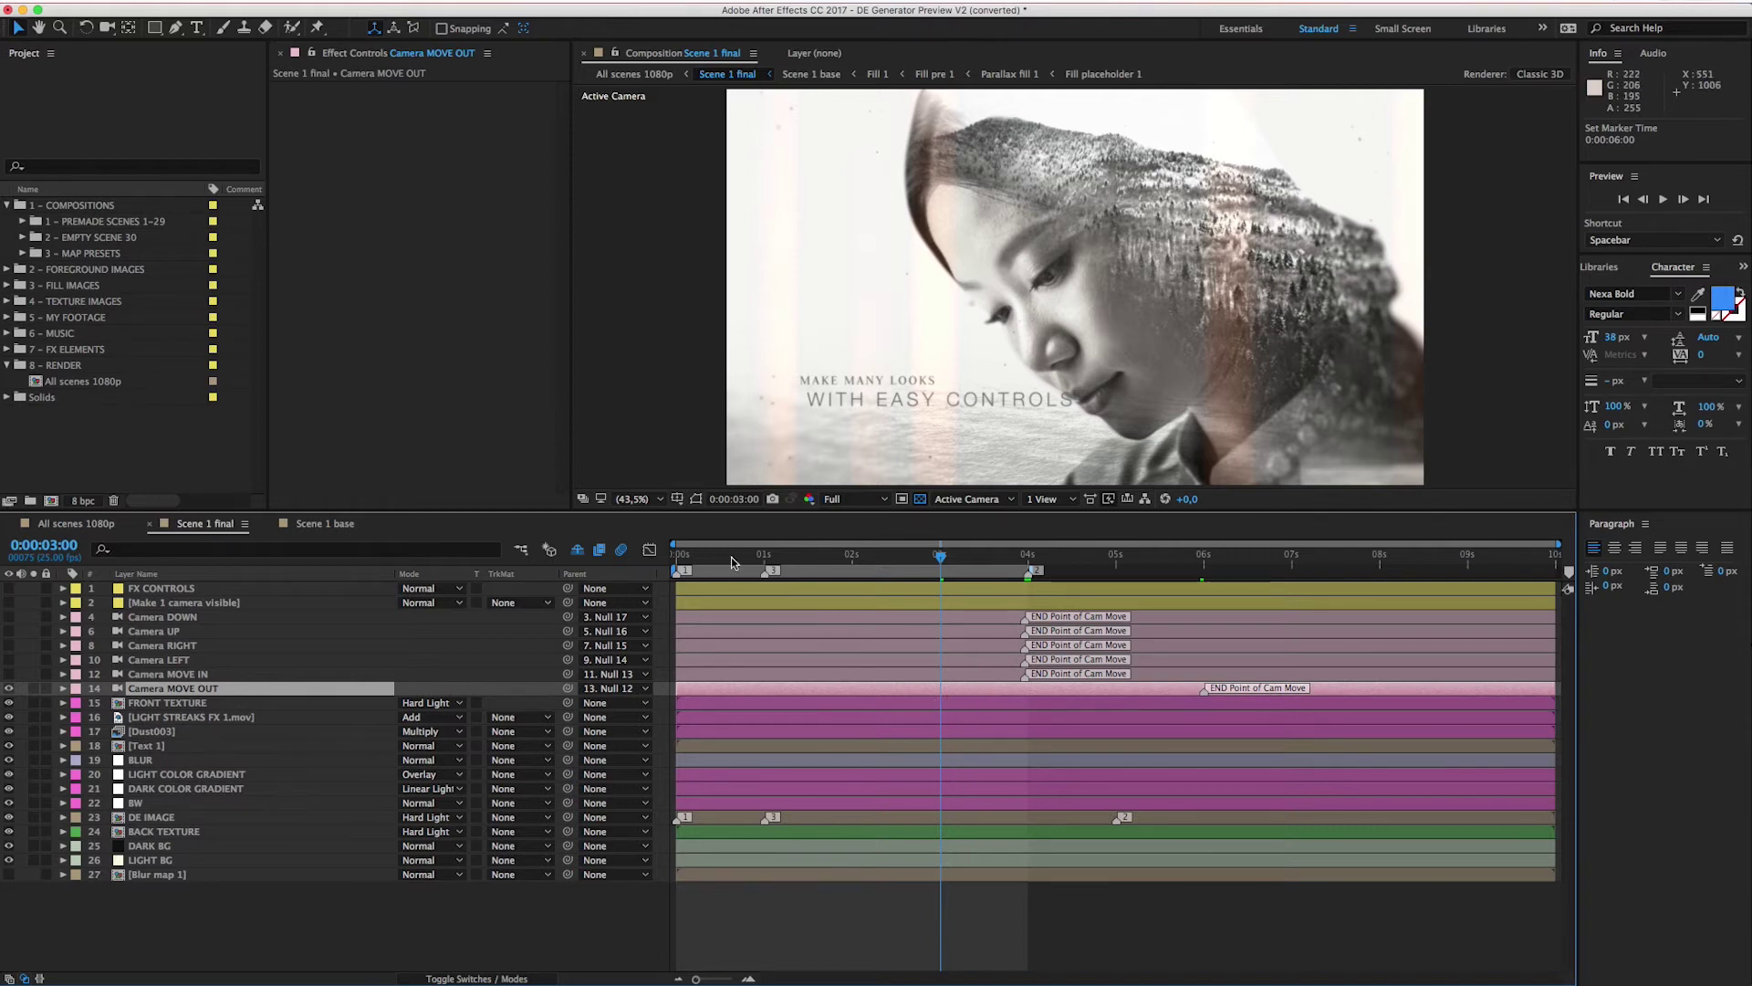
{"action": "left_click_drag", "start_coordinate": [719, 557], "coordinate": [677, 558]}
{"action": "key", "text": "space"}
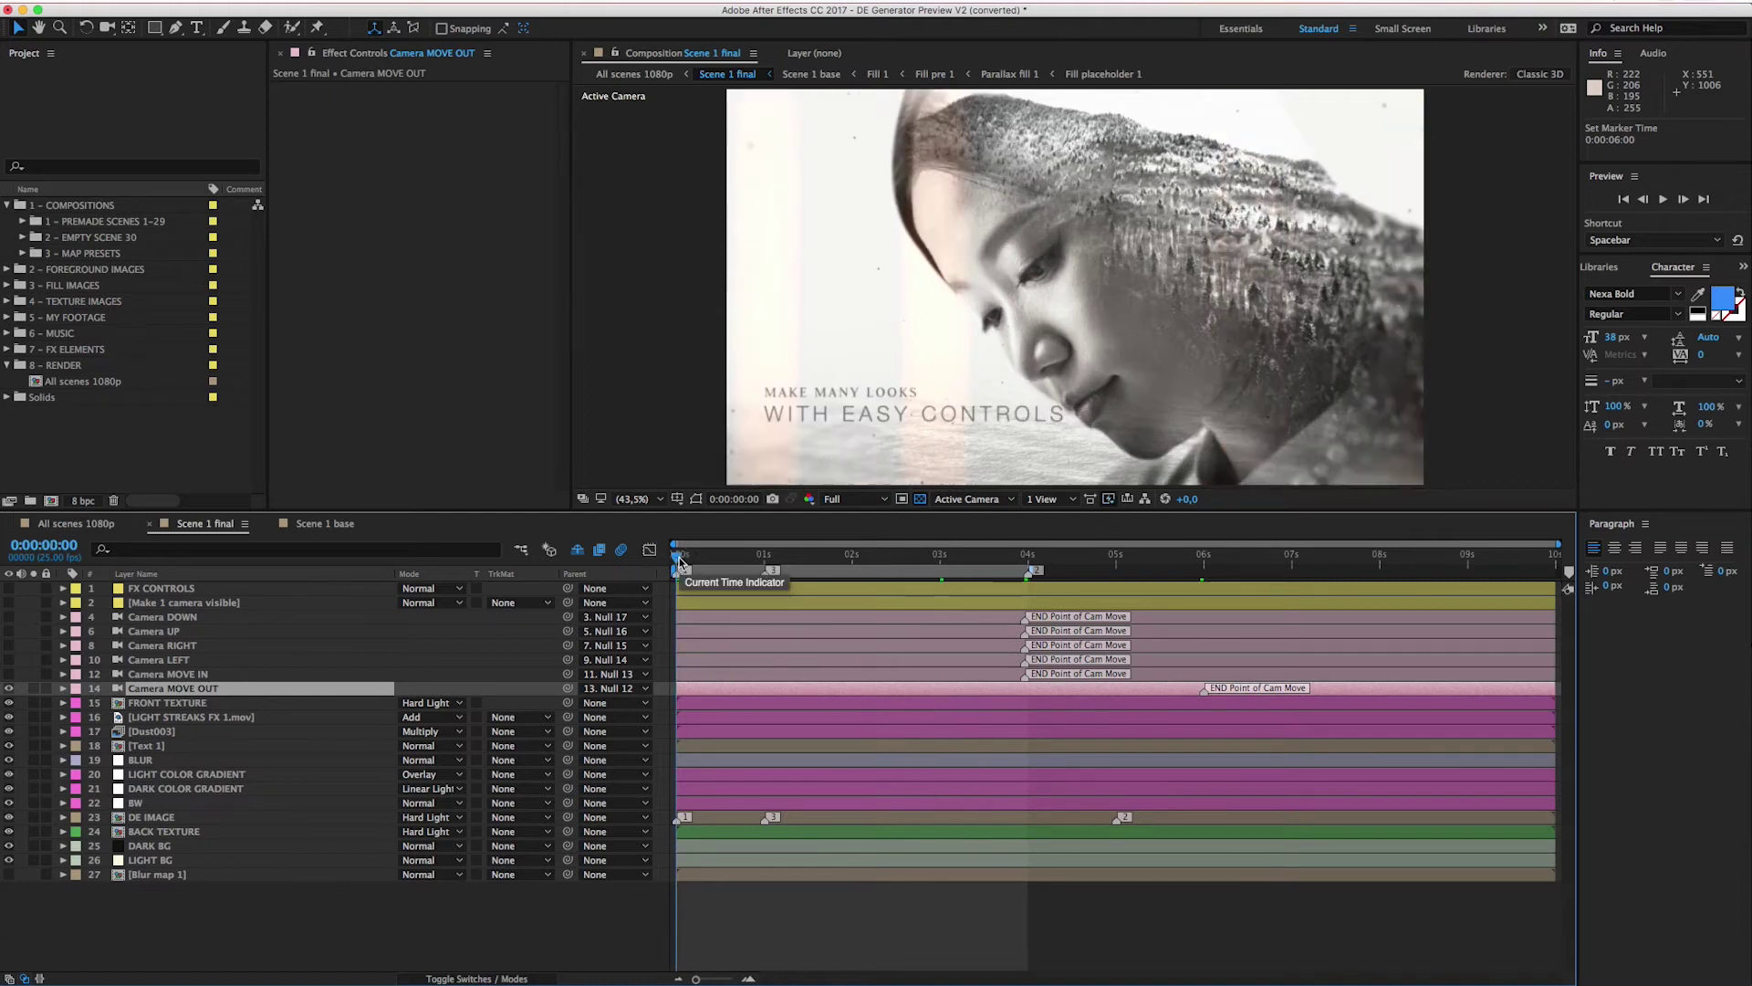
{"action": "left_click_drag", "start_coordinate": [685, 559], "coordinate": [1204, 558]}
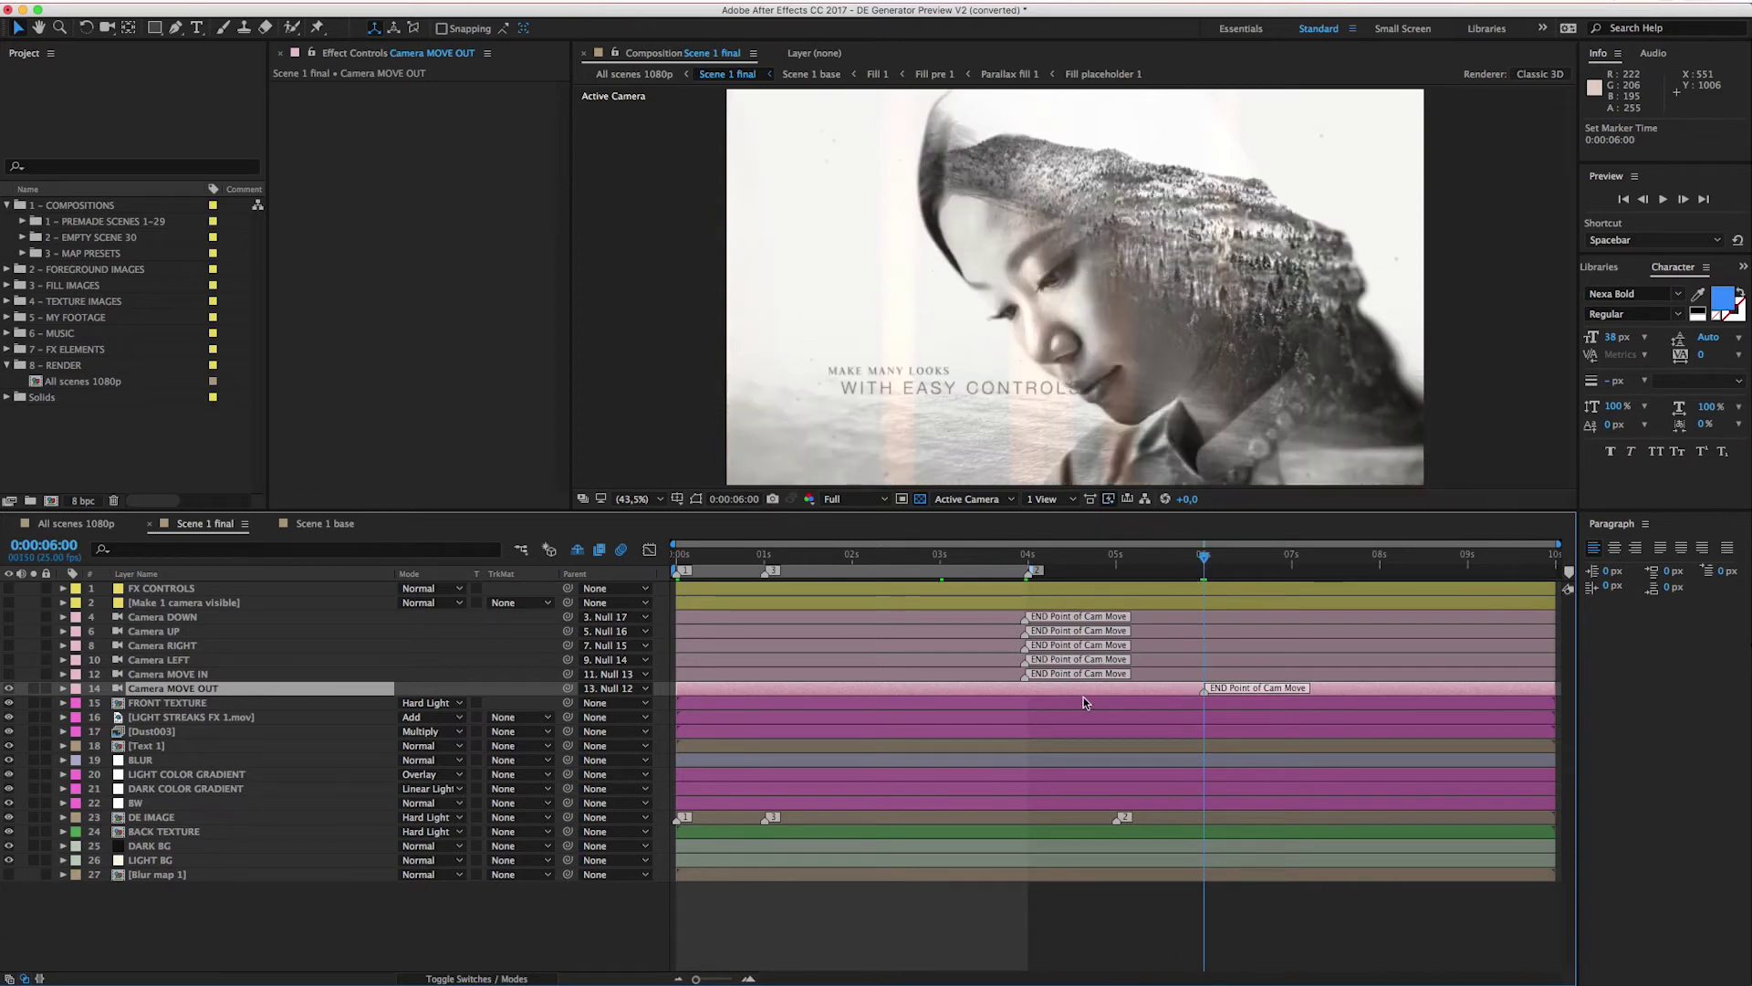
Select the Camera DOWN layer and switch it on
{"action": "left_click", "coordinate": [187, 673]}
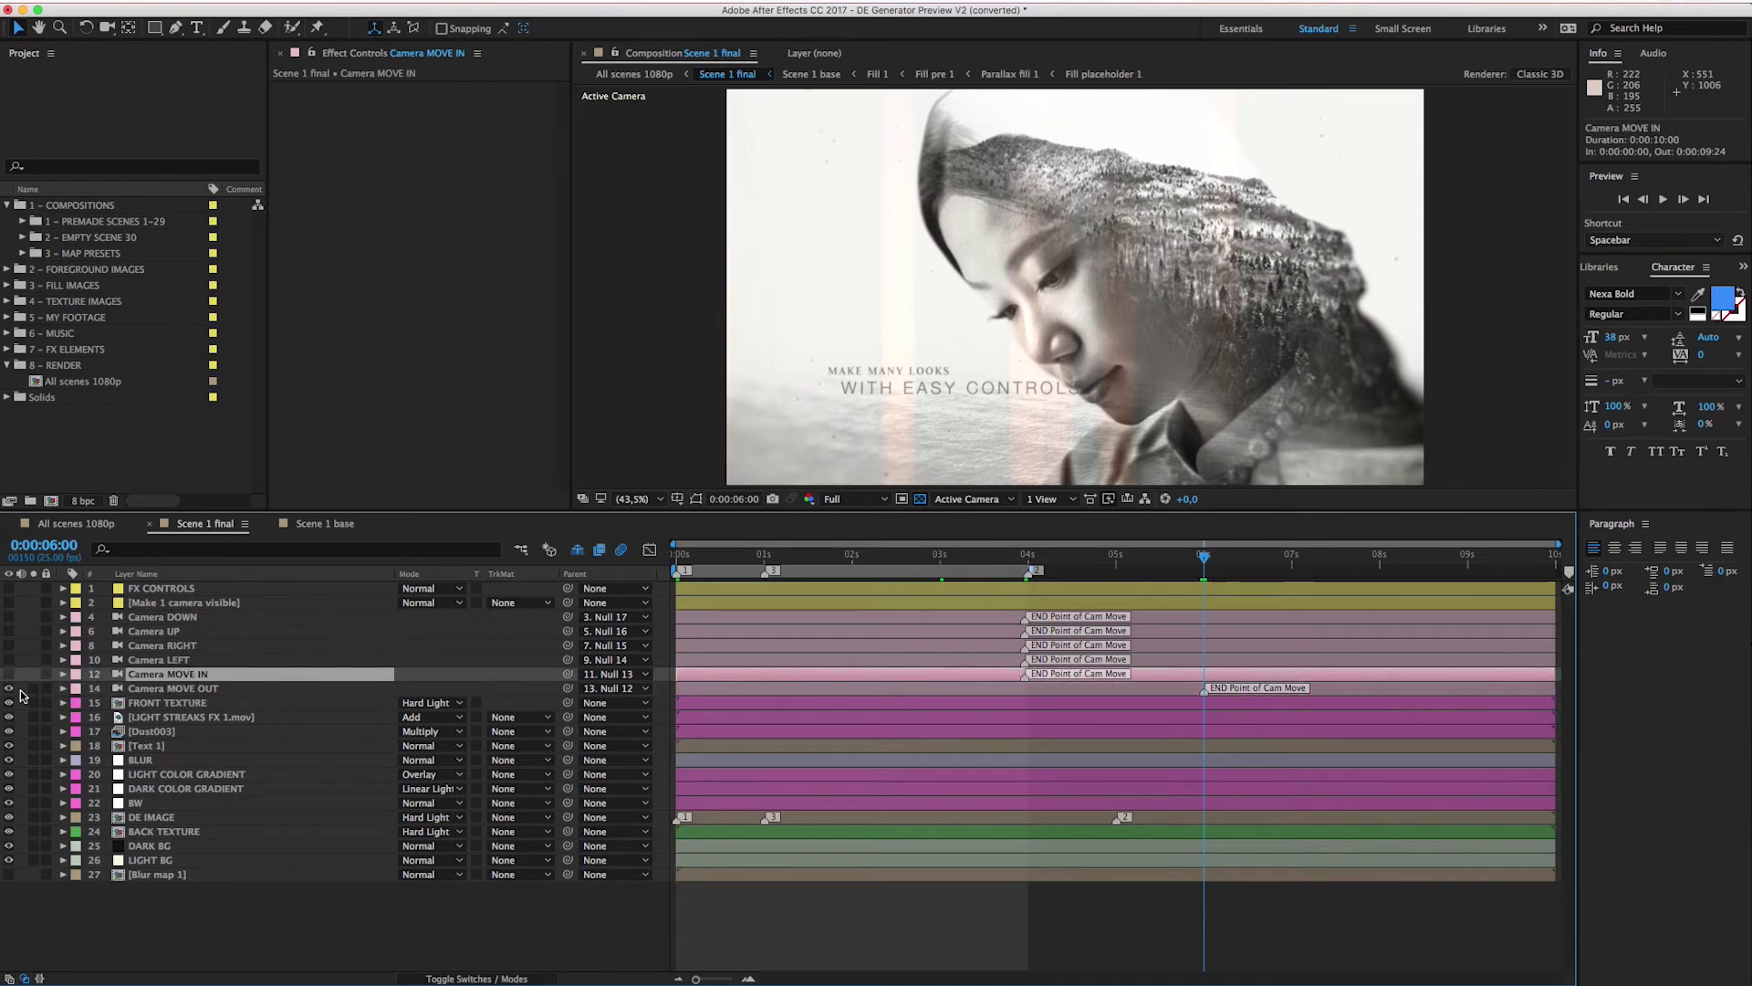
{"action": "left_click", "coordinate": [165, 617]}
{"action": "left_click", "coordinate": [9, 617]}
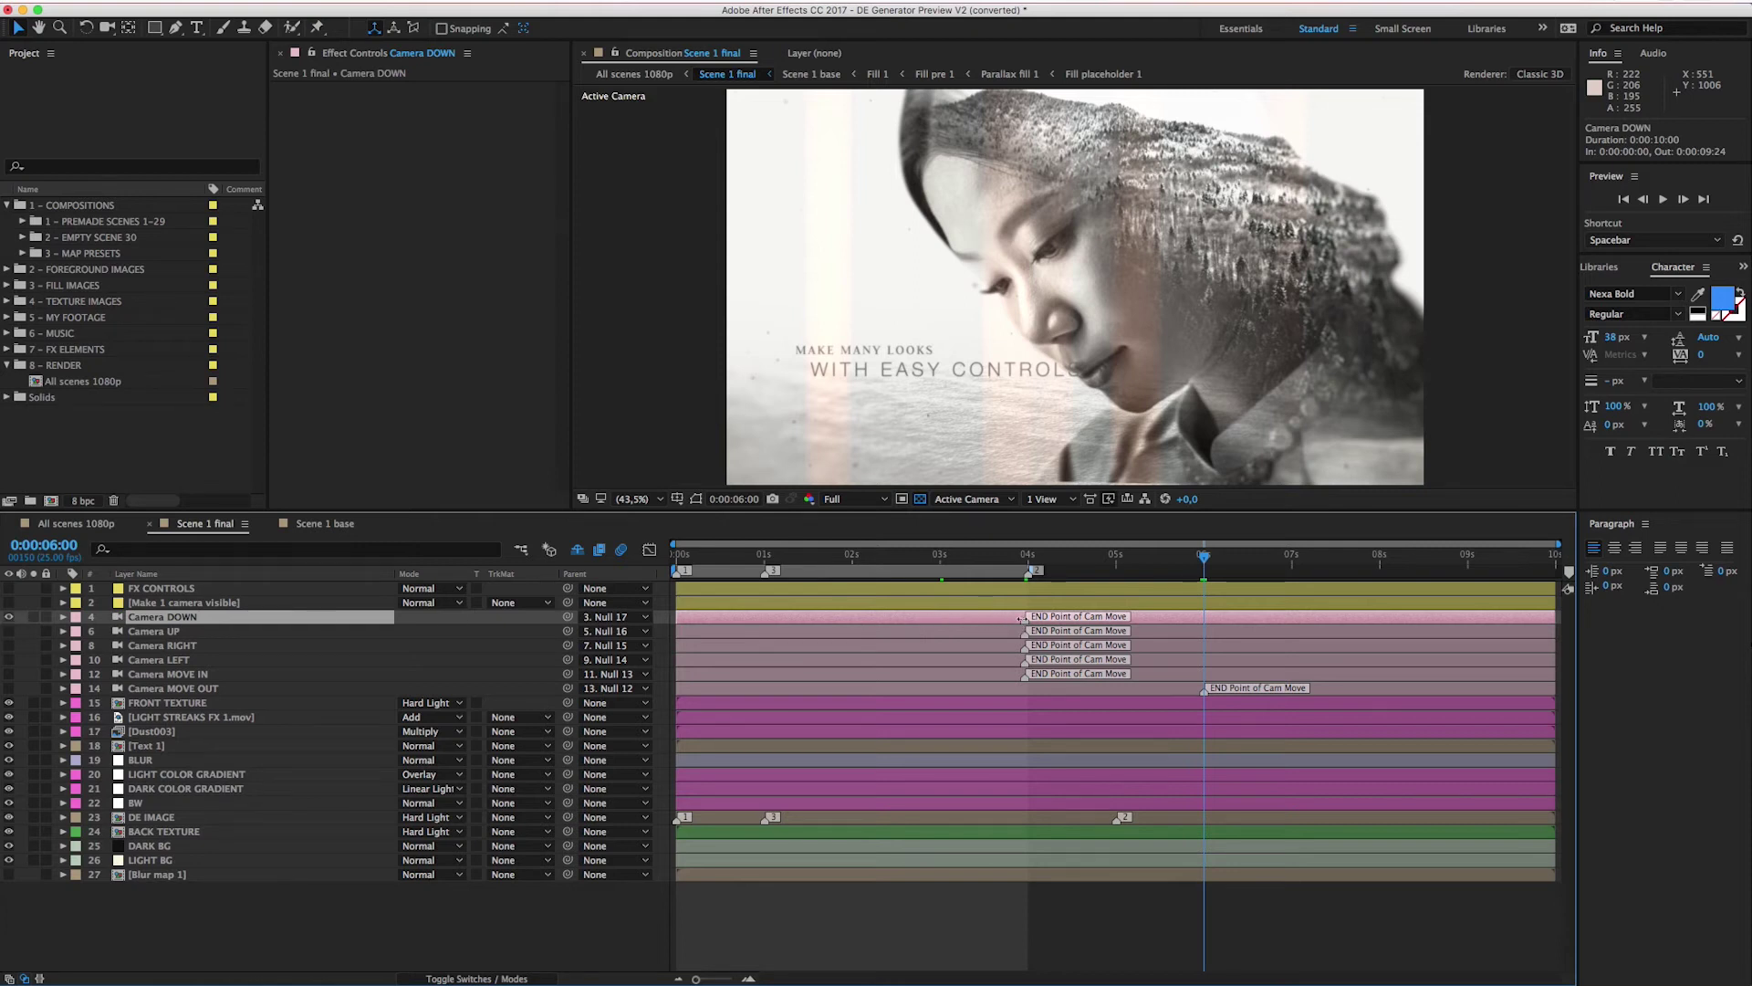
Pull Camera DOWN's end-of-move marker back to 2 seconds and scrub from the start to check it
{"action": "left_click_drag", "start_coordinate": [1028, 618], "coordinate": [852, 618]}
{"action": "left_click", "coordinate": [852, 556]}
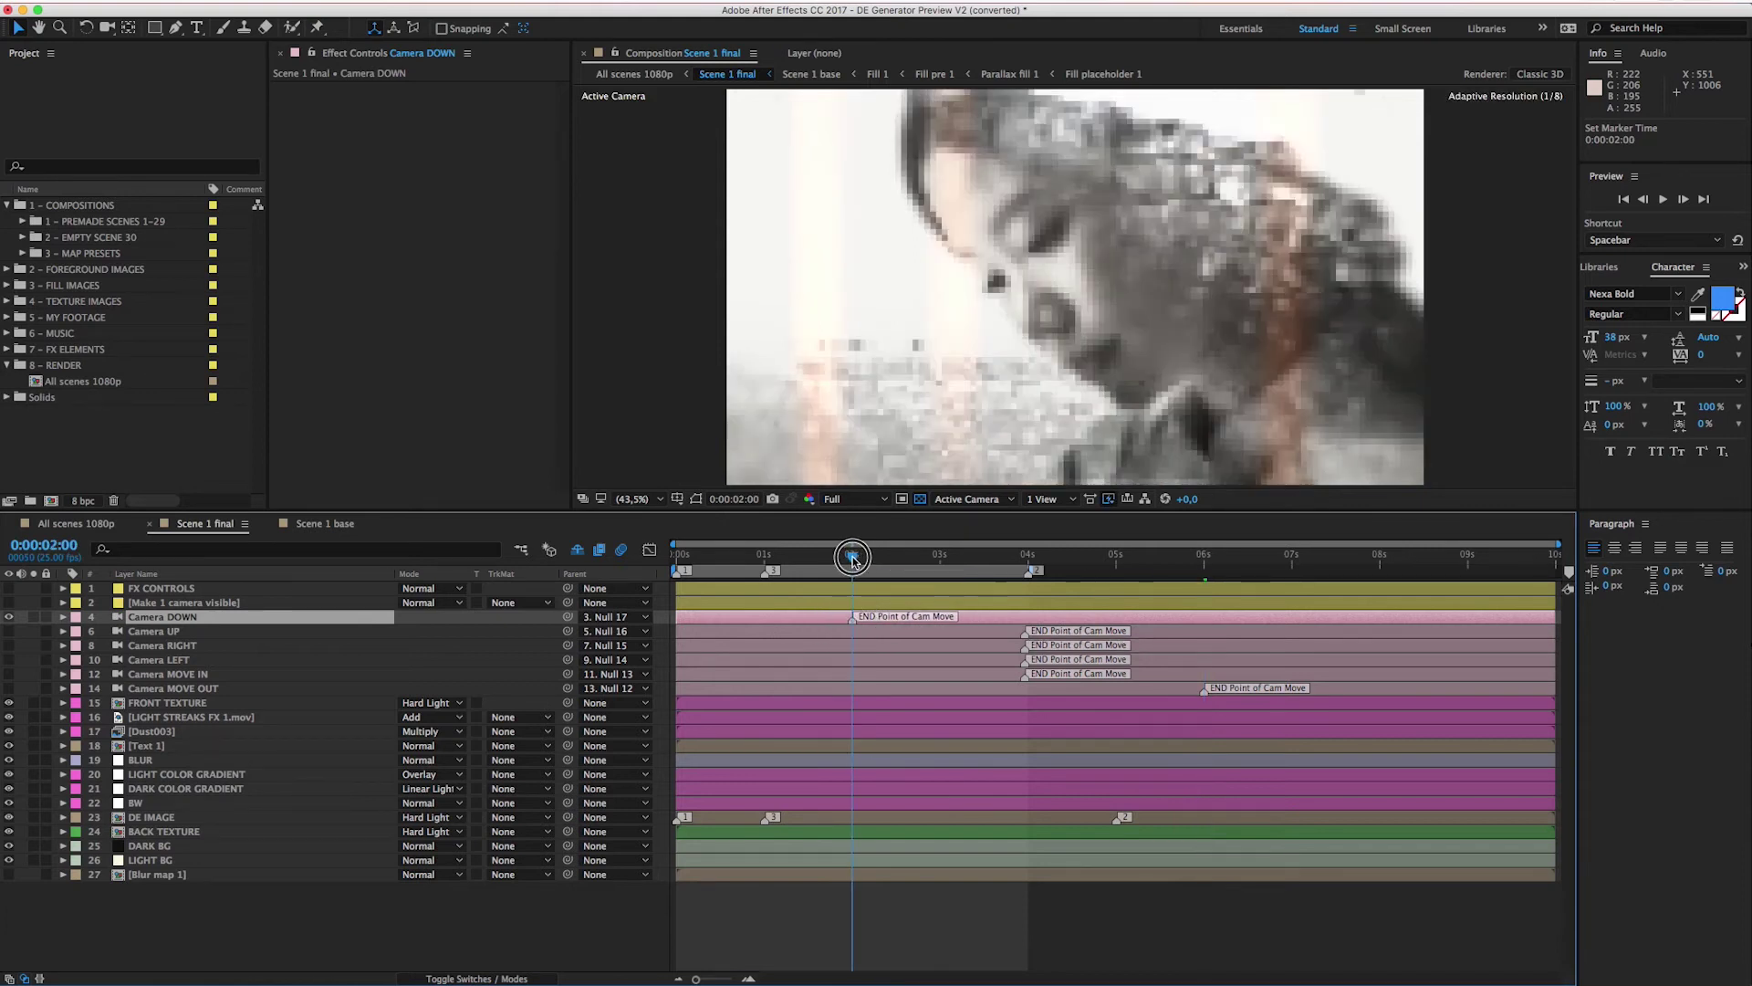
{"action": "left_click", "coordinate": [676, 557]}
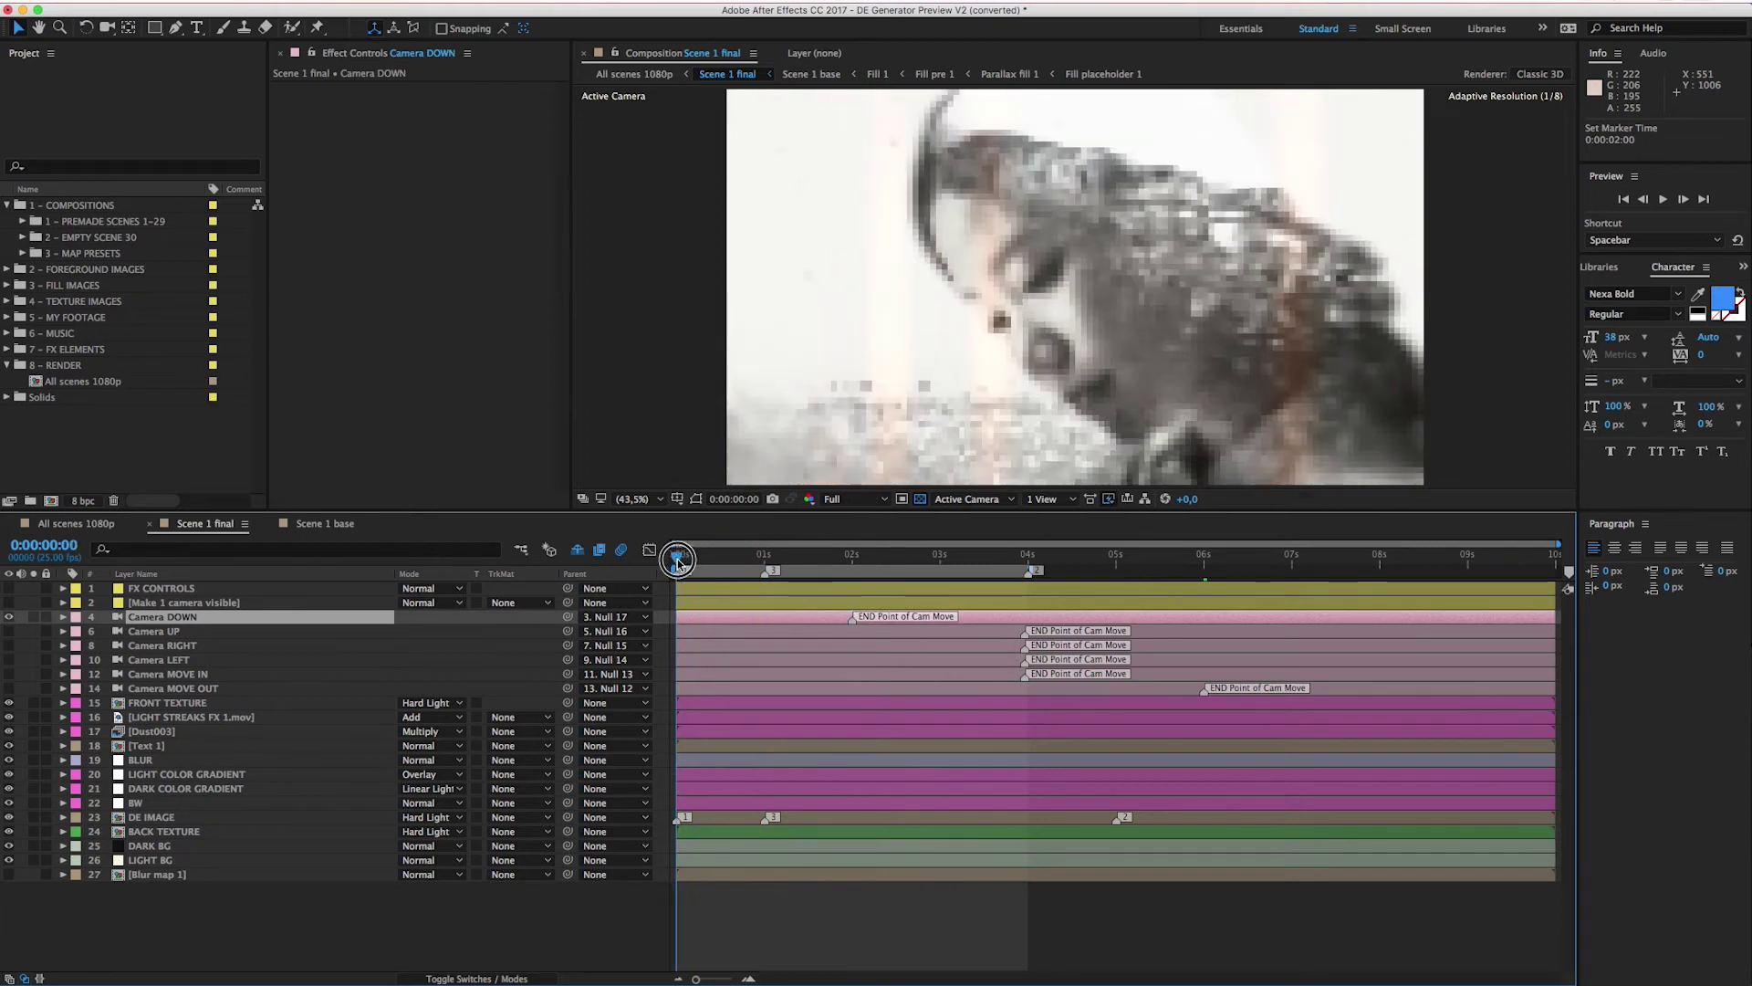
{"action": "left_click_drag", "start_coordinate": [676, 557], "coordinate": [852, 593]}
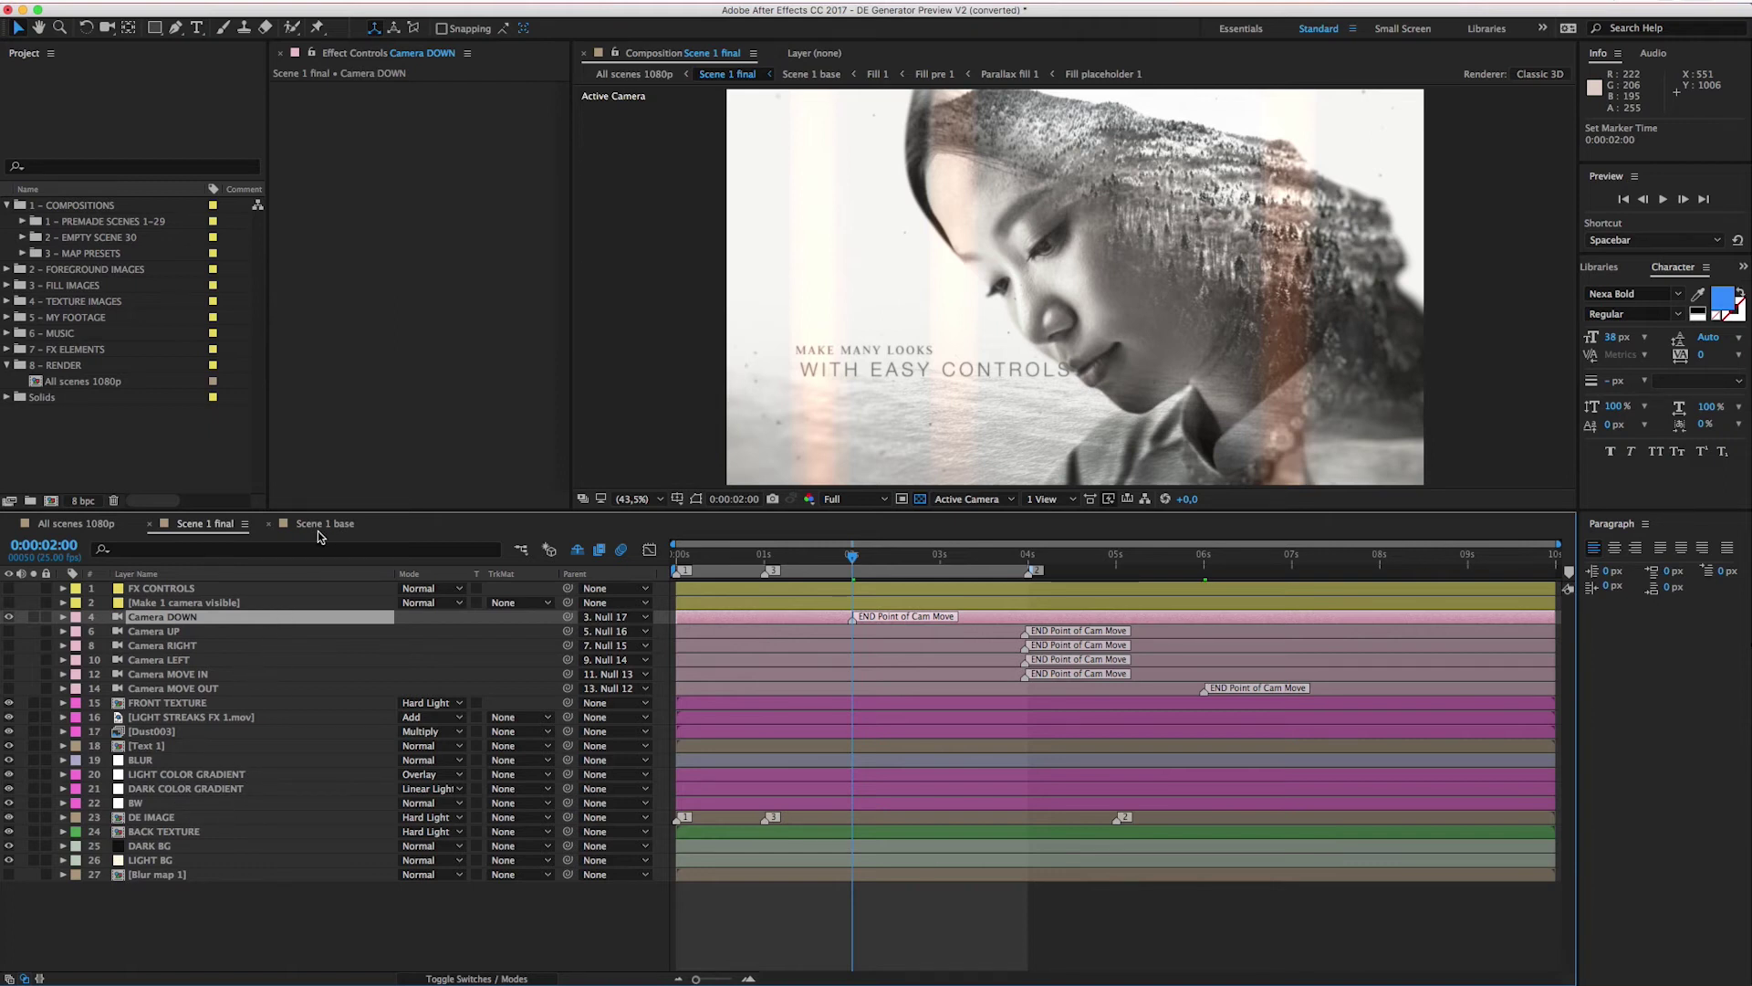
{"action": "left_click", "coordinate": [174, 816]}
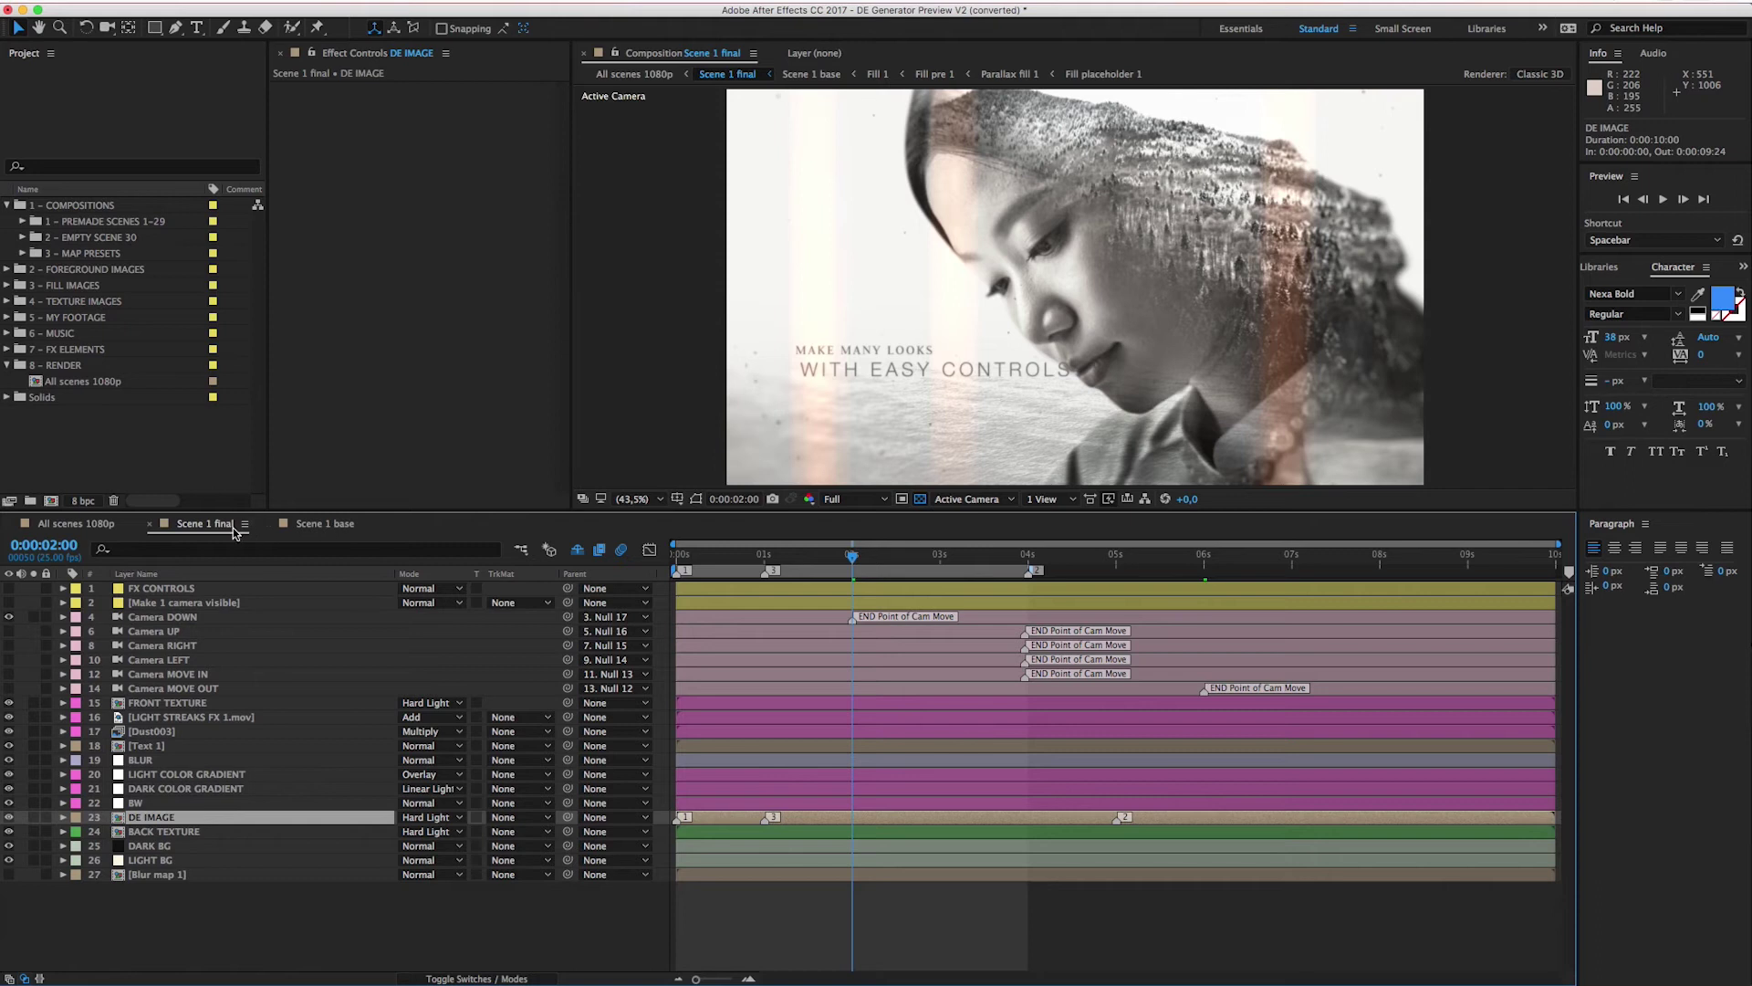
In Scene 1 base, show only FG CONTROLS' keyframed displacement properties
{"action": "left_click", "coordinate": [327, 526]}
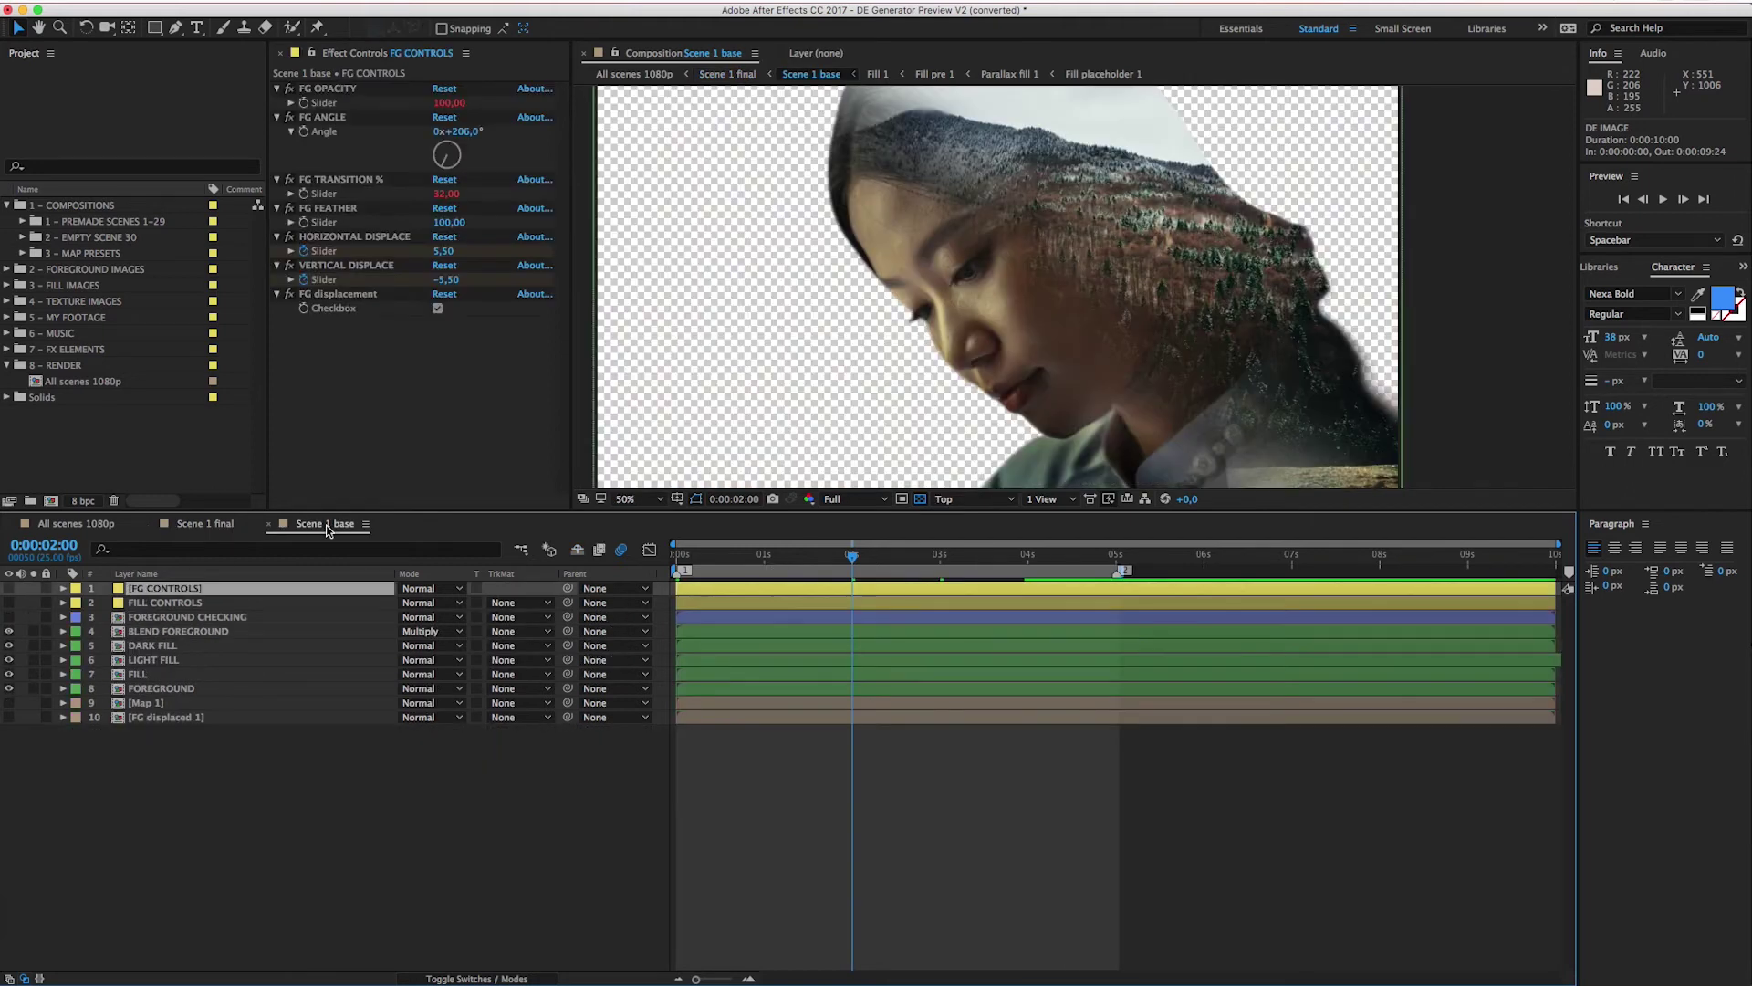
{"action": "left_click", "coordinate": [213, 591]}
{"action": "key", "text": "u"}
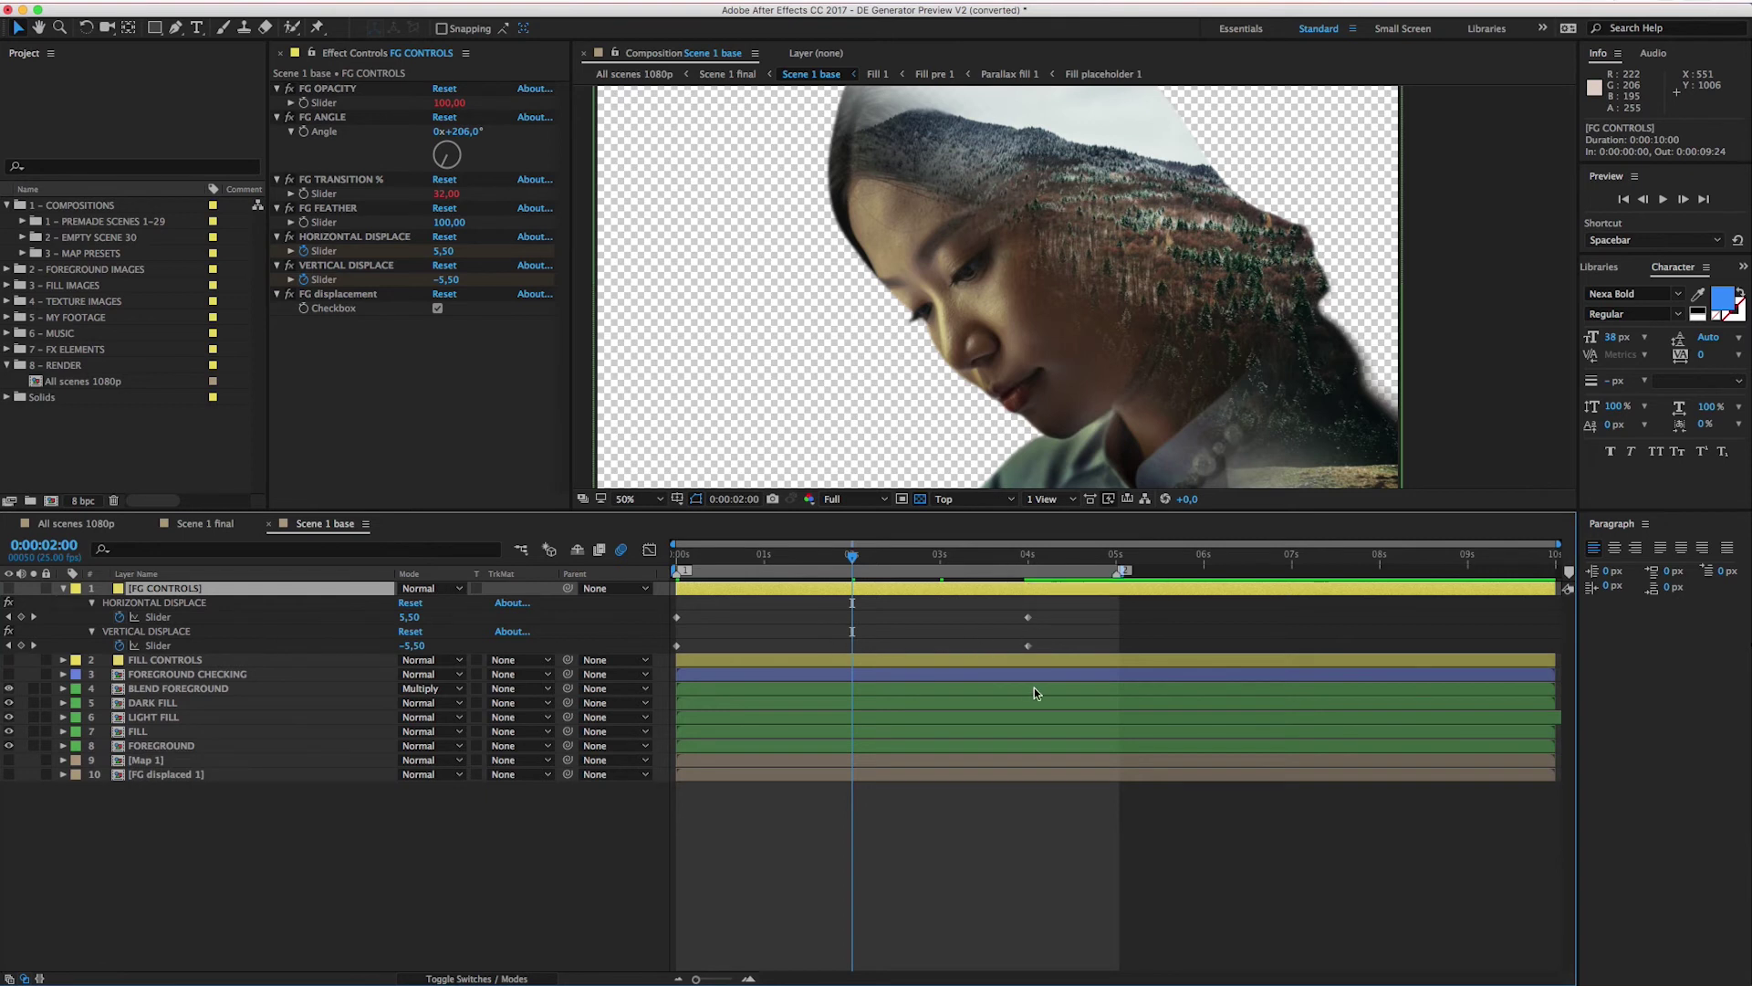
Move both displacement keyframes (−11, −15) from 4 seconds to 2 seconds
{"action": "left_click", "coordinate": [1028, 557]}
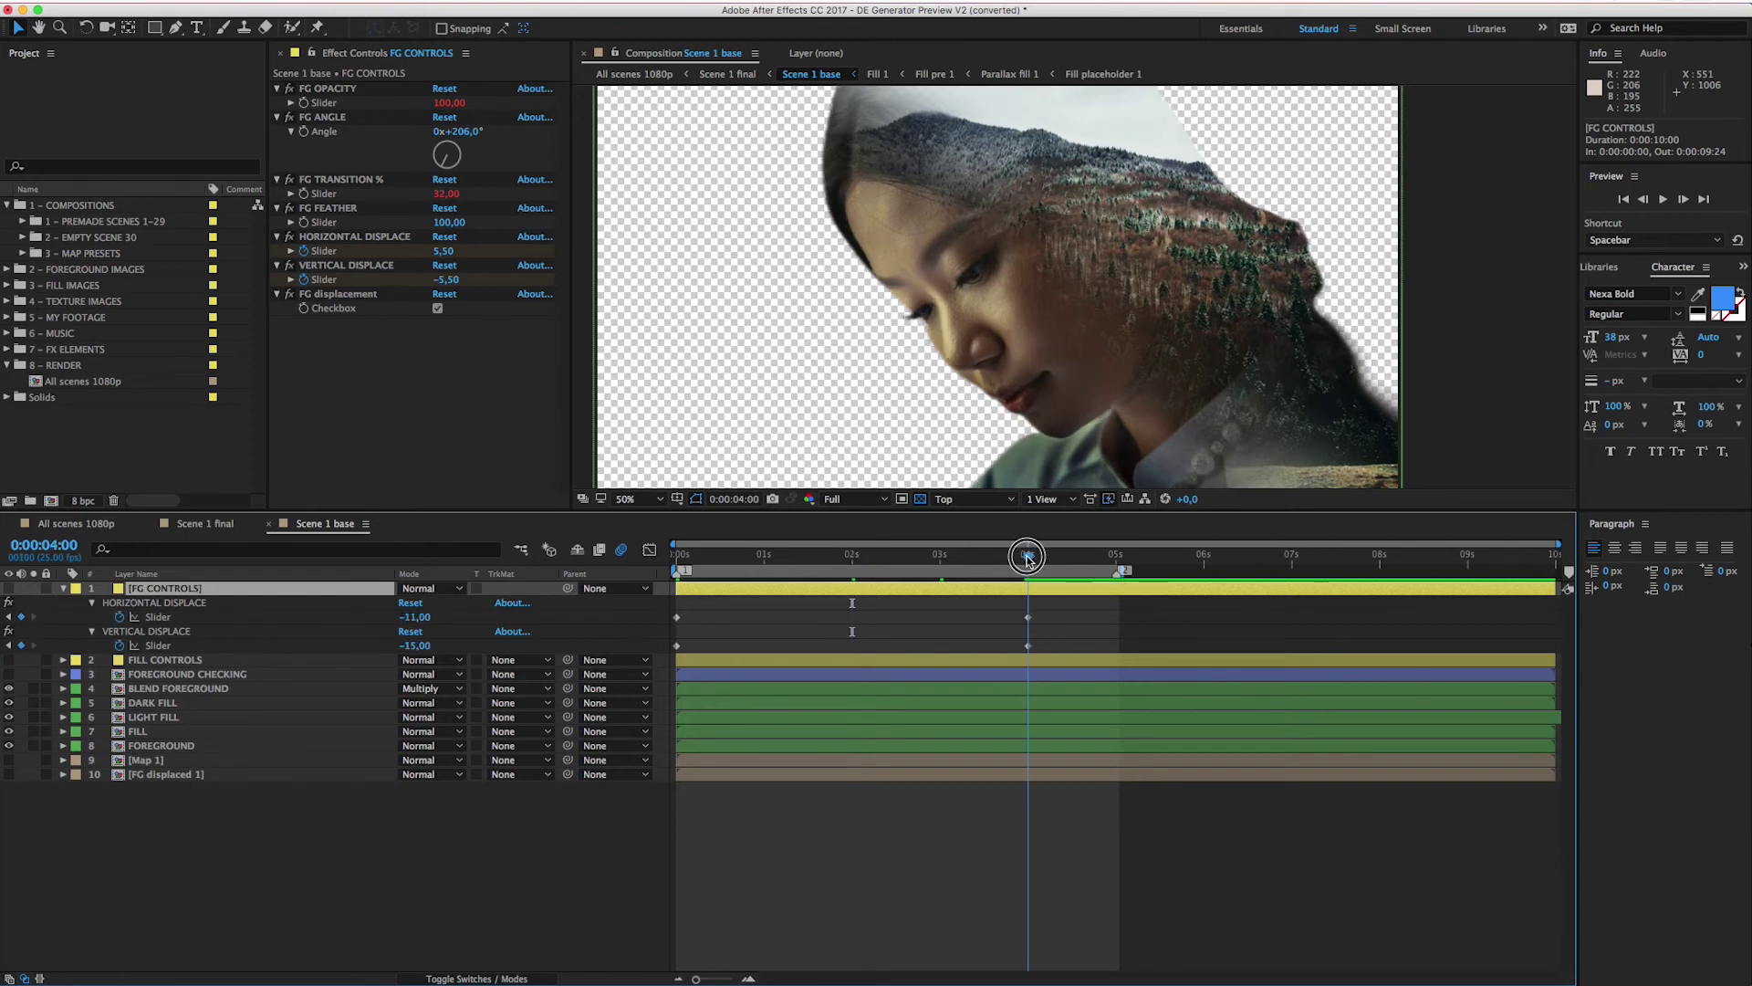
{"action": "left_click", "coordinate": [1027, 557]}
{"action": "left_click_drag", "start_coordinate": [1013, 606], "coordinate": [1034, 646]}
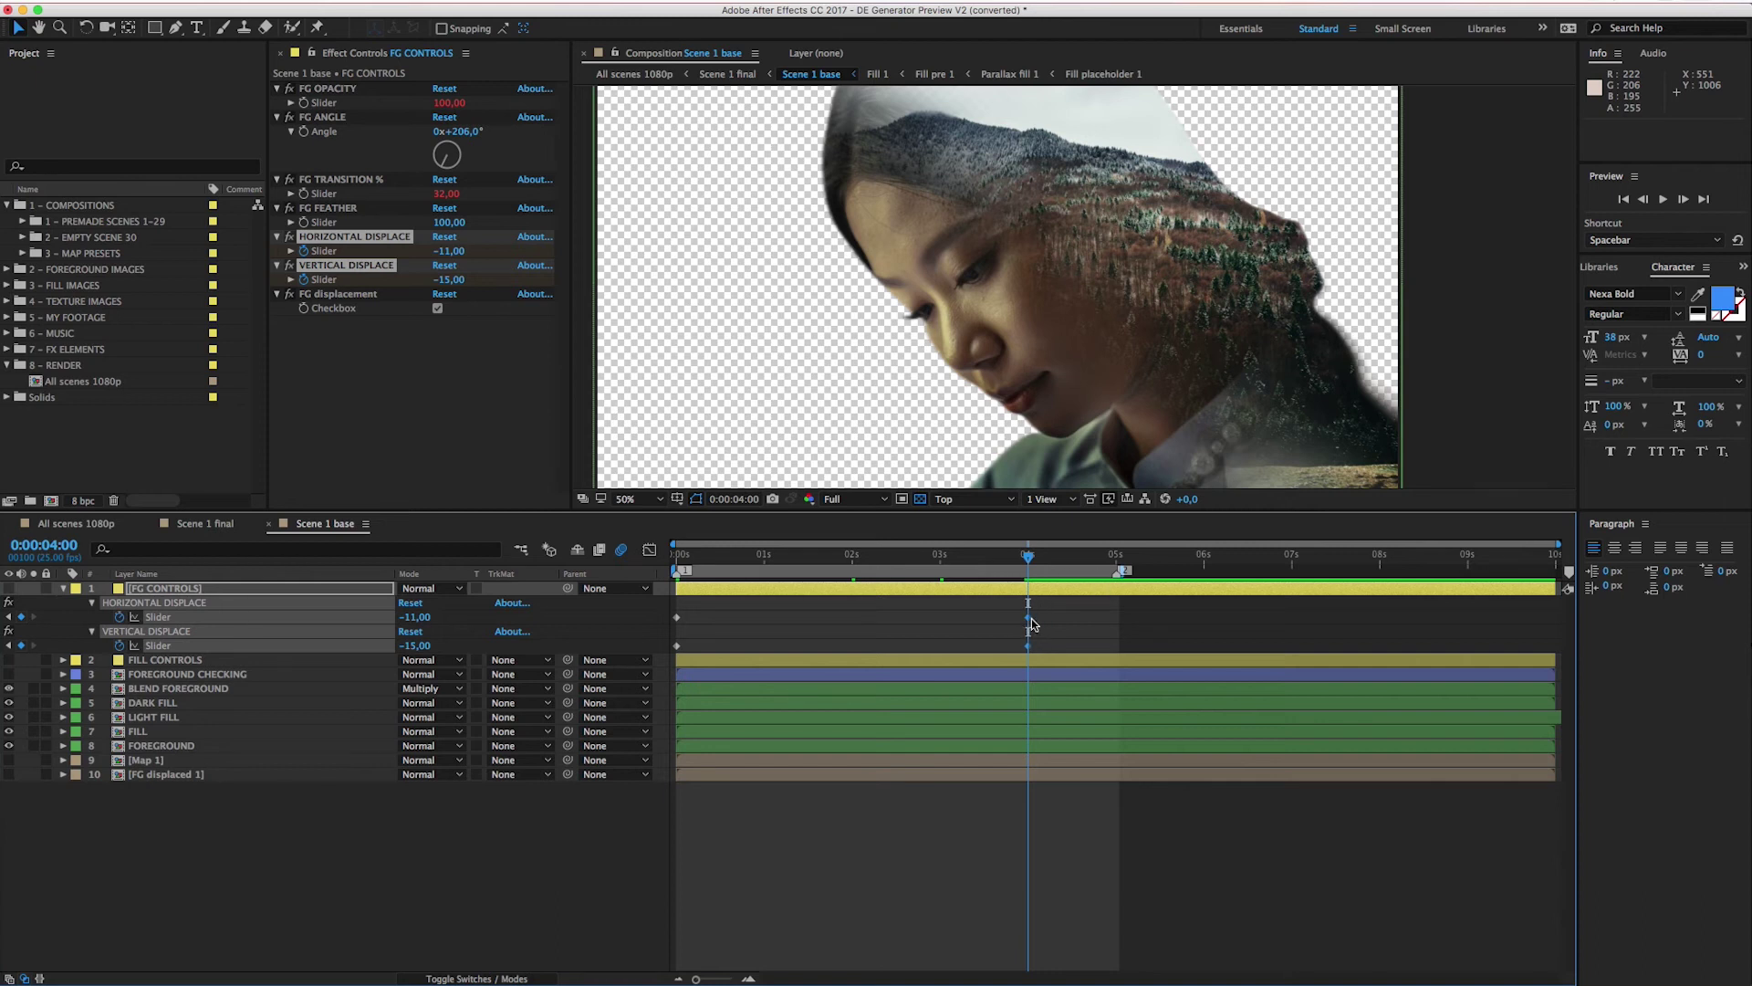
{"action": "left_click_drag", "start_coordinate": [1030, 623], "coordinate": [853, 622]}
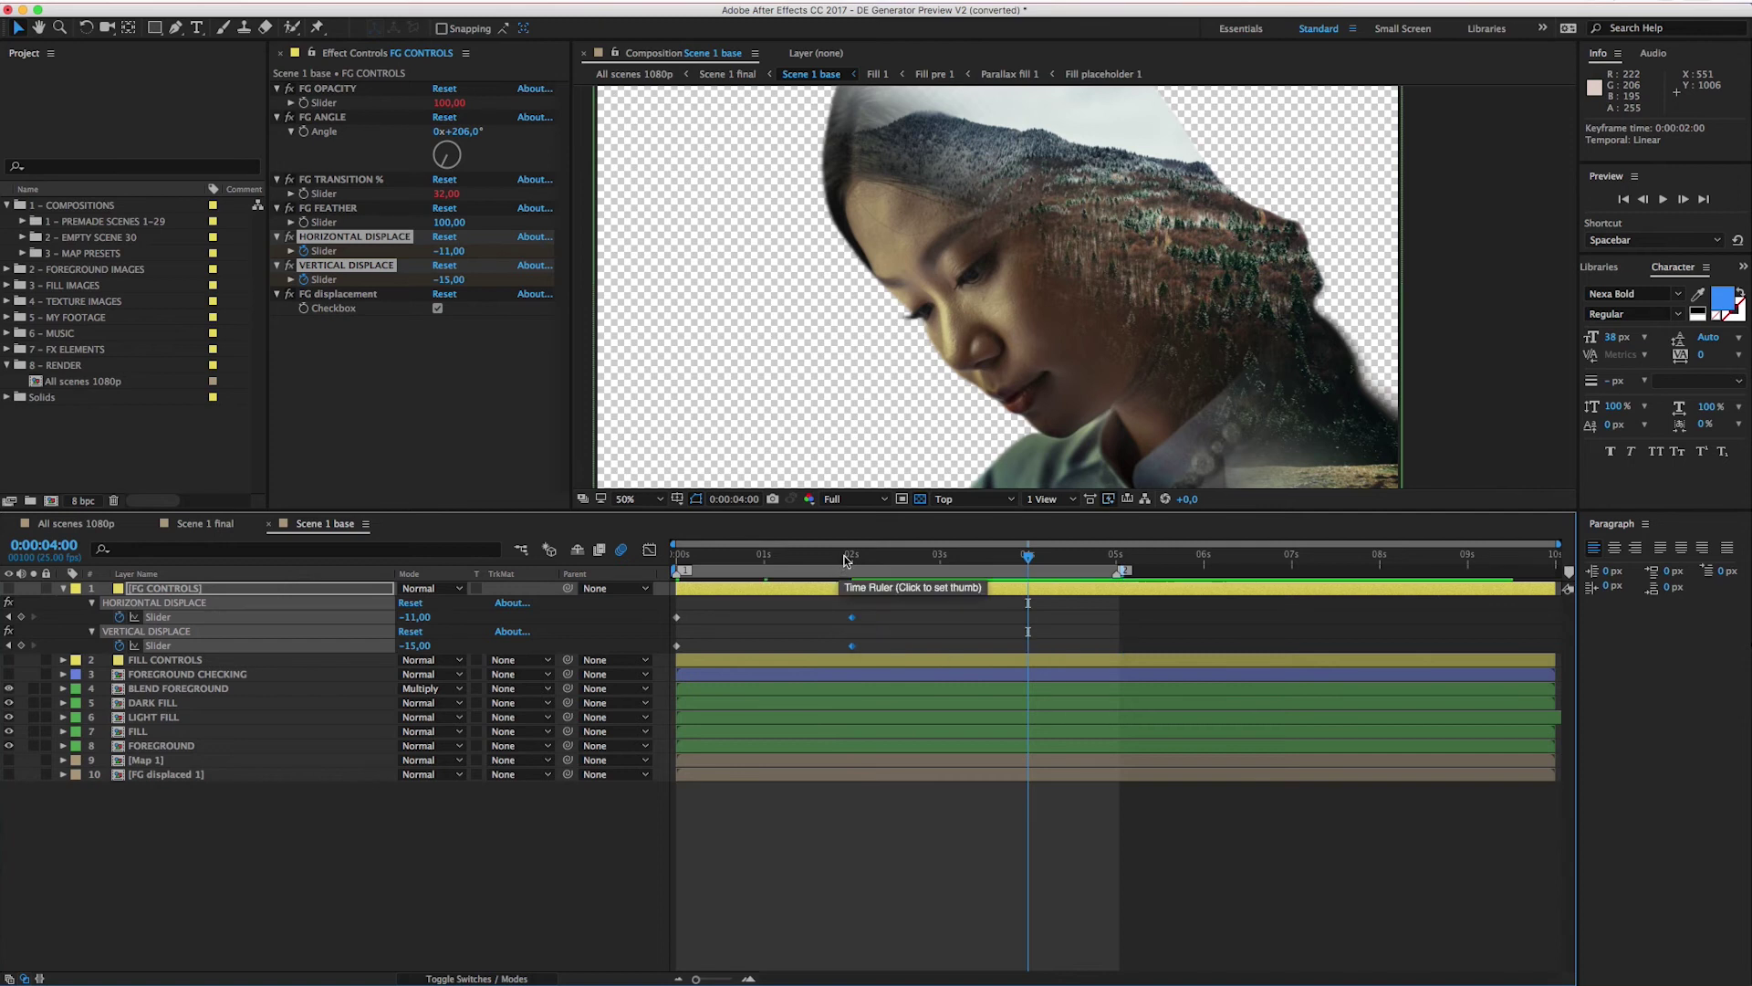
Preview the retimed displacement, collapse FG CONTROLS, and select [Text 1] in Scene 1 final
{"action": "left_click_drag", "start_coordinate": [853, 556], "coordinate": [659, 589]}
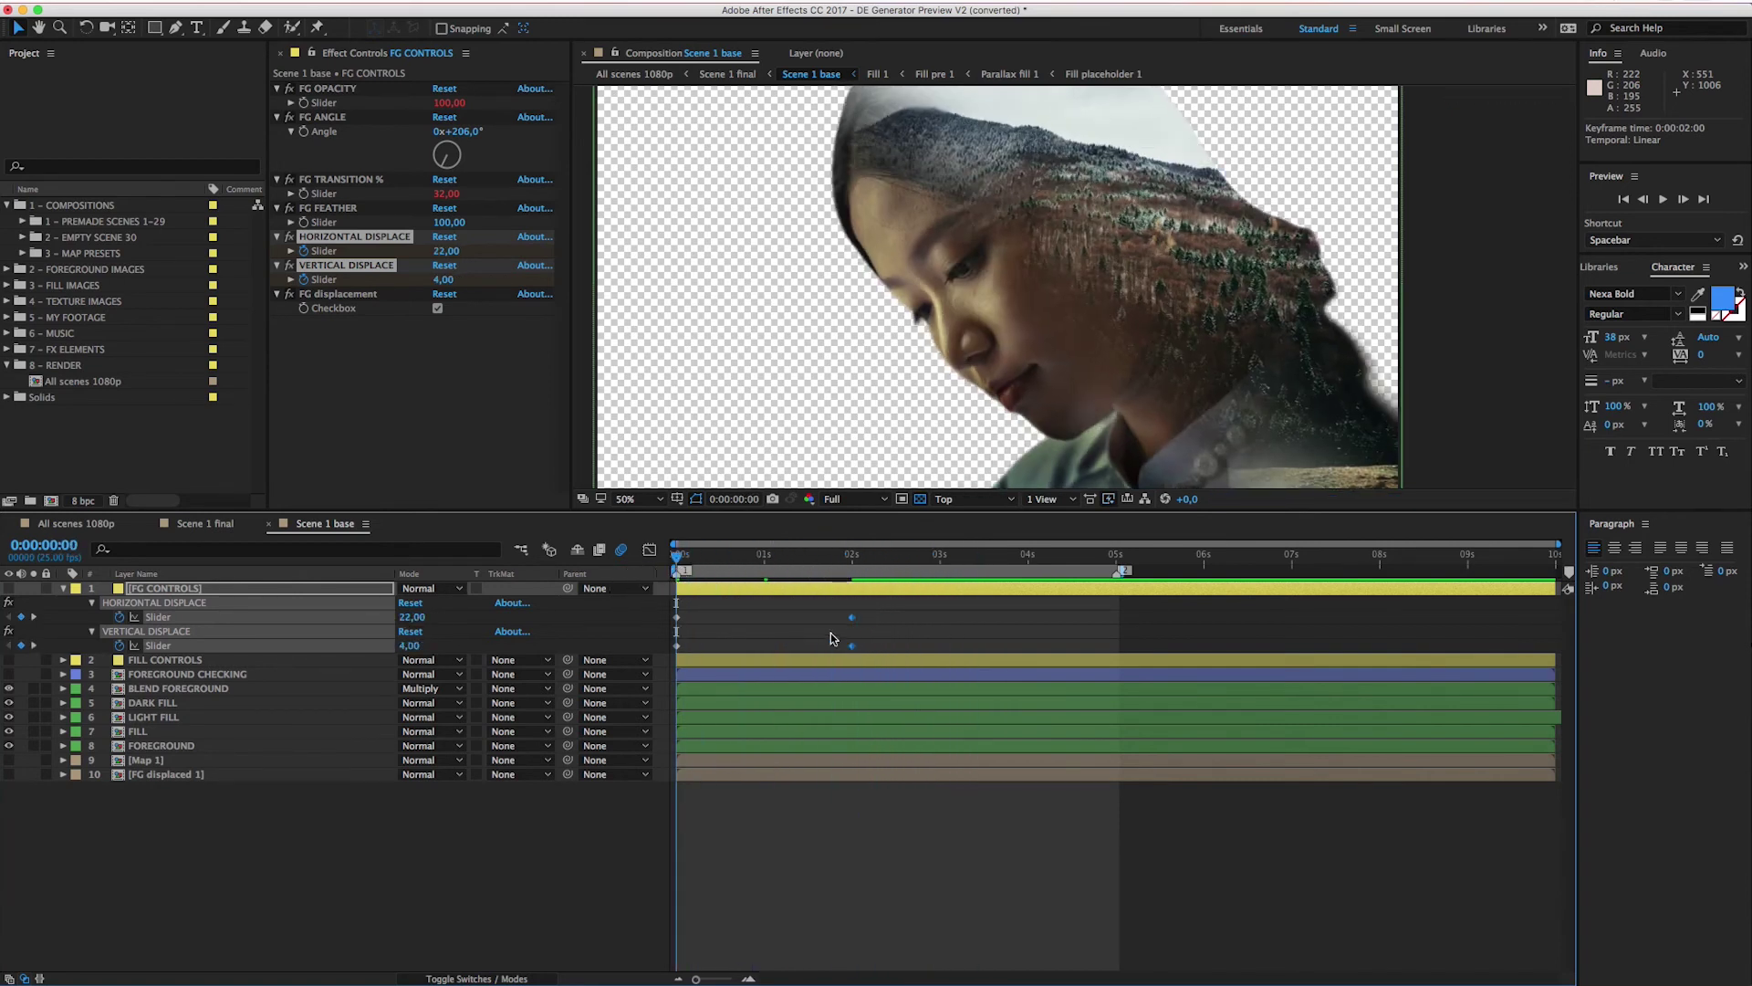
{"action": "left_click", "coordinate": [64, 588]}
{"action": "left_click", "coordinate": [182, 525]}
{"action": "left_click", "coordinate": [164, 747]}
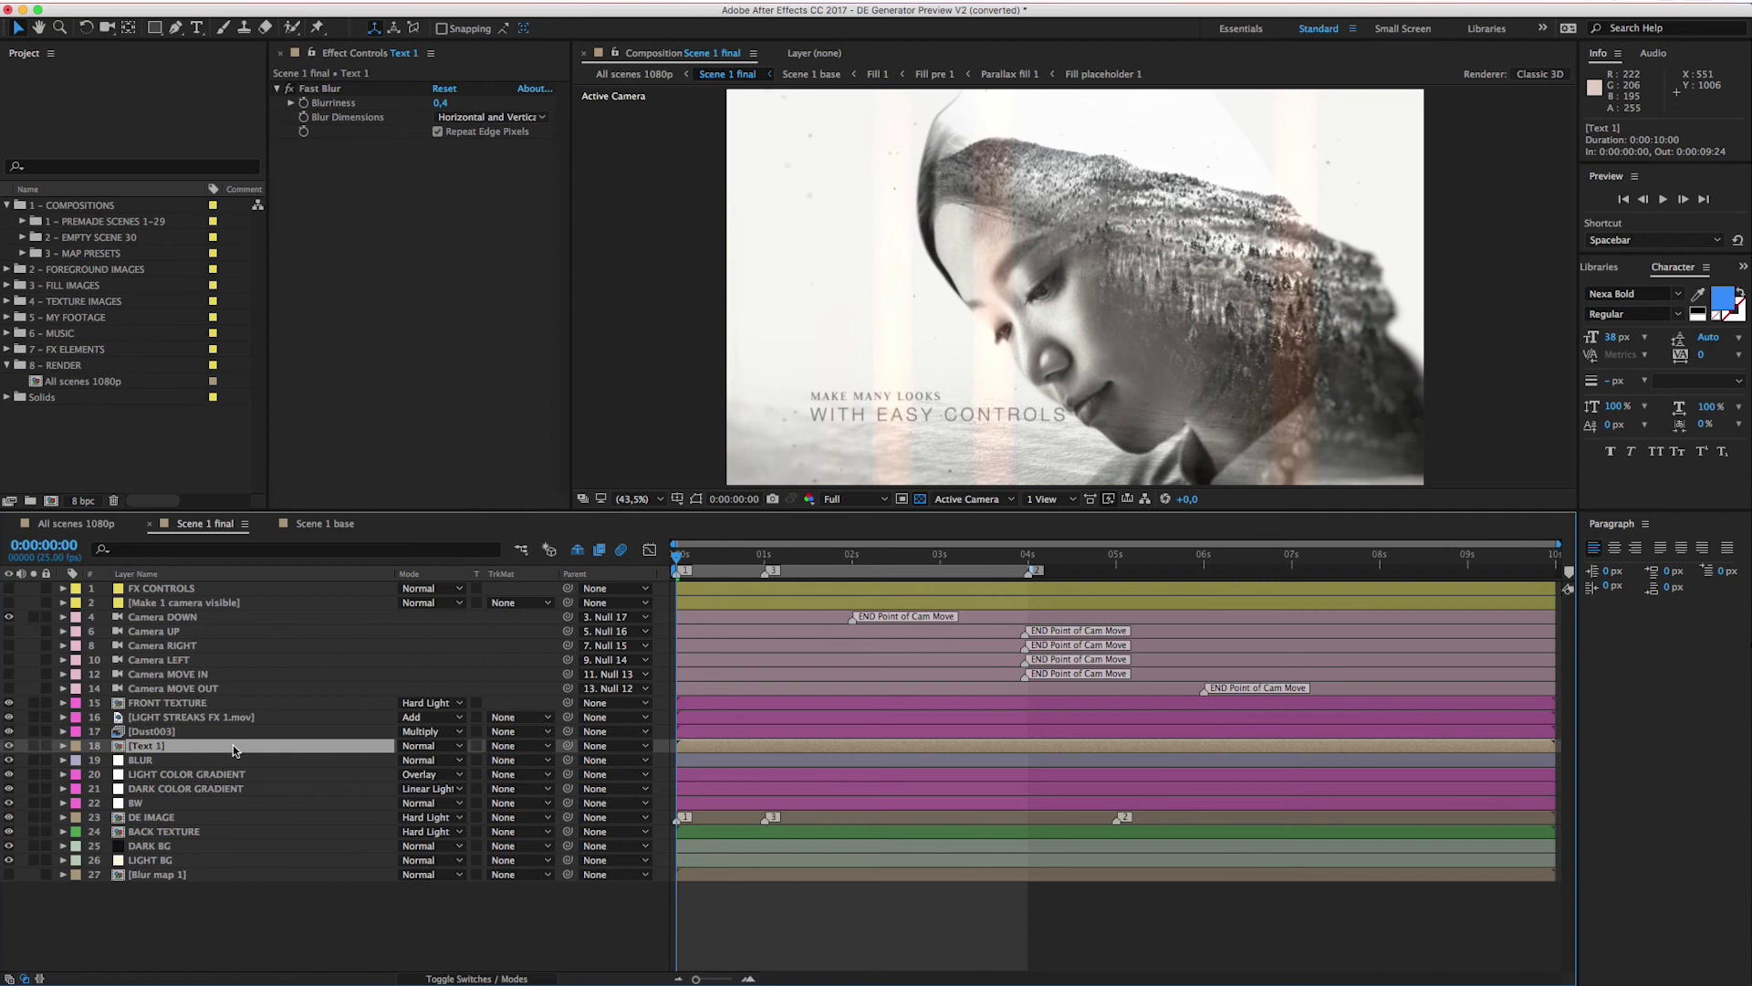
Open the [Text 1] precomp, then return to Scene 1 final and select the camera layers
{"action": "double_click", "coordinate": [180, 748]}
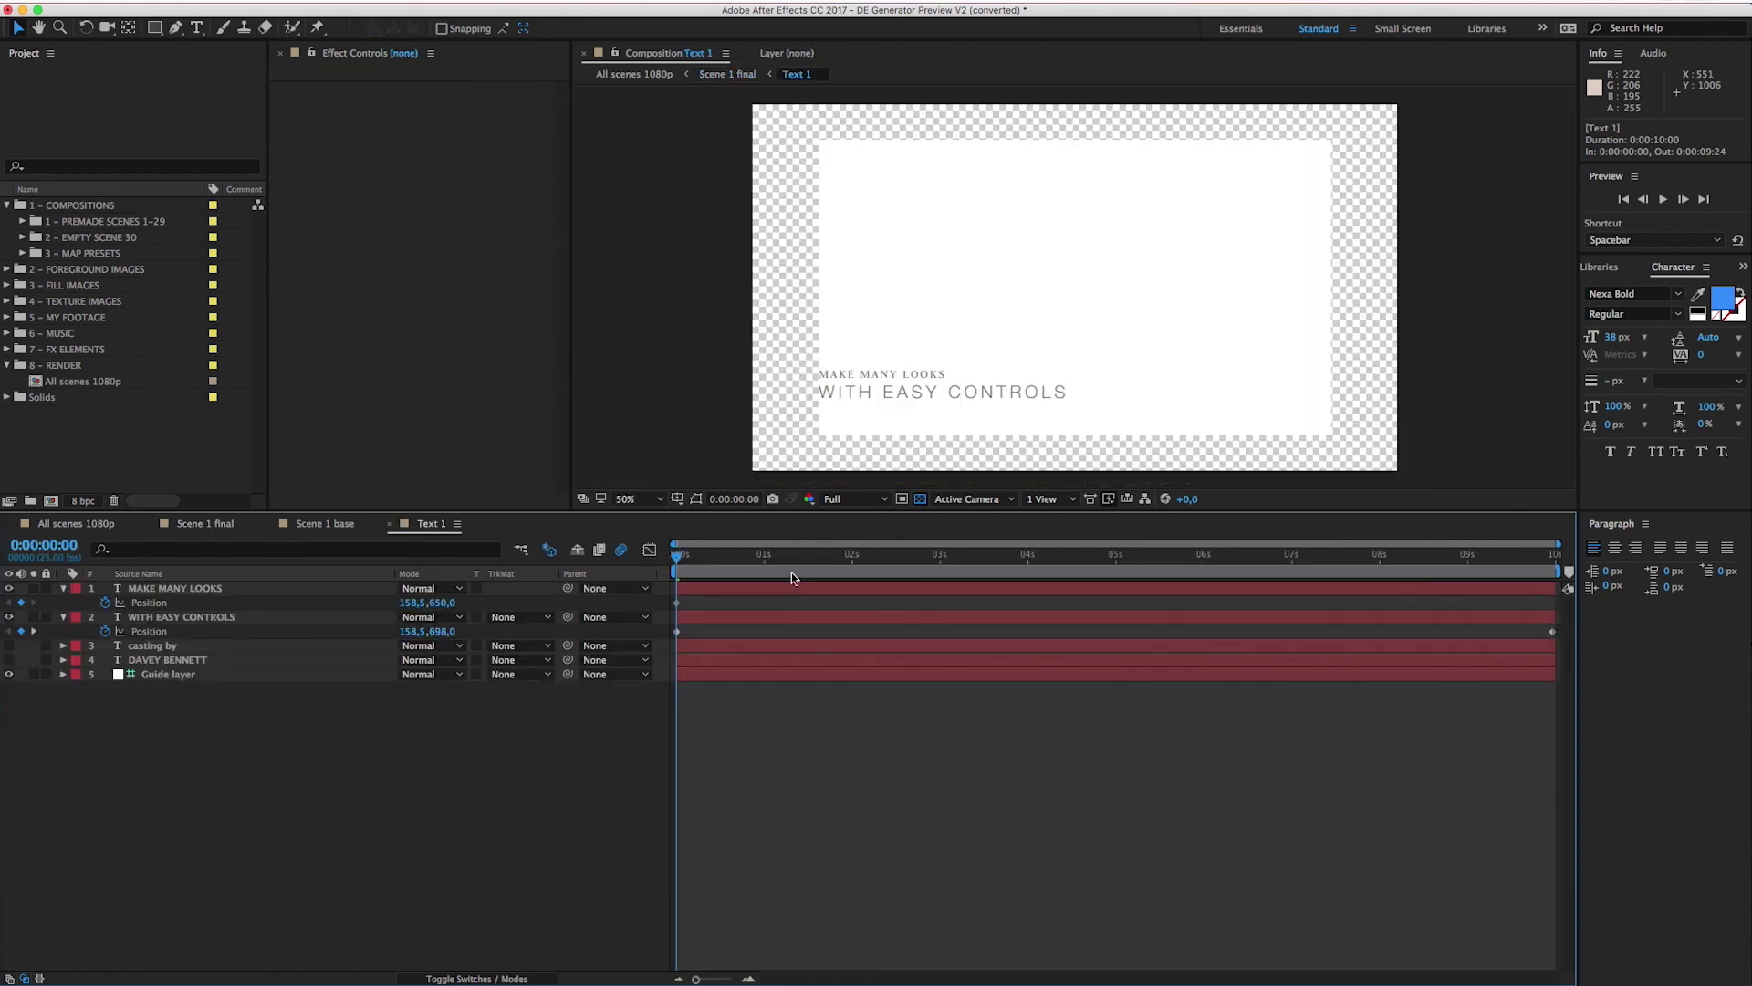
{"action": "left_click", "coordinate": [332, 522]}
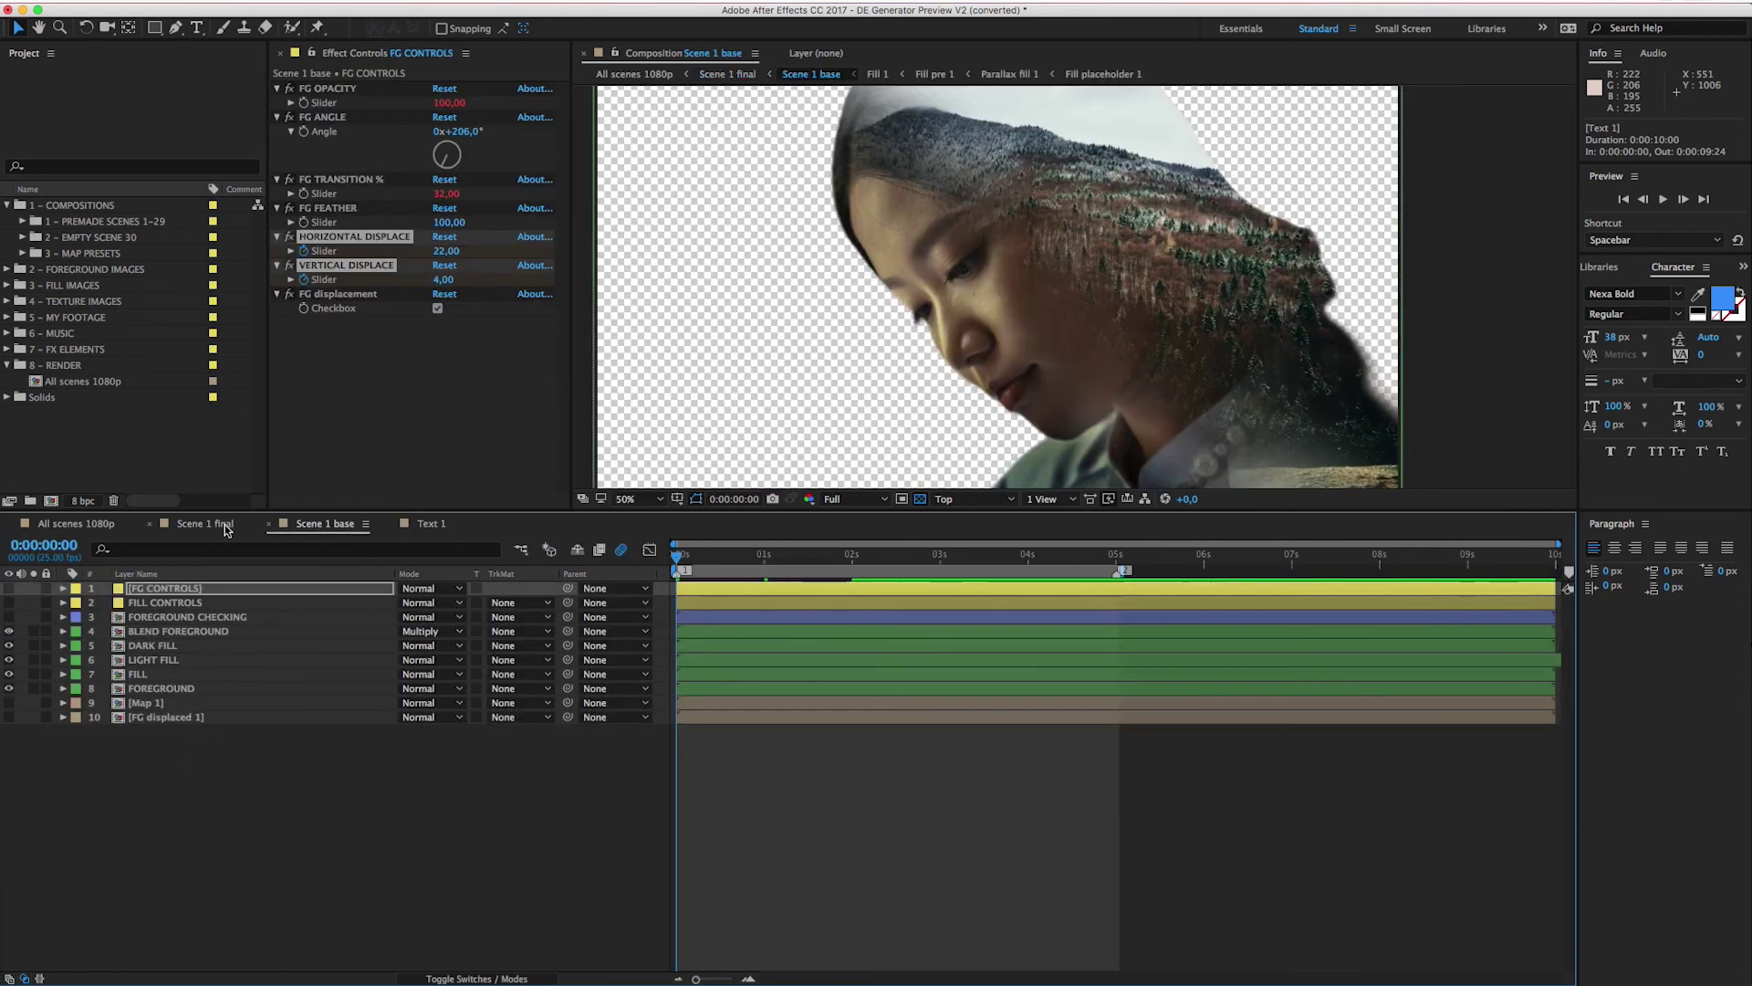
{"action": "left_click", "coordinate": [223, 522]}
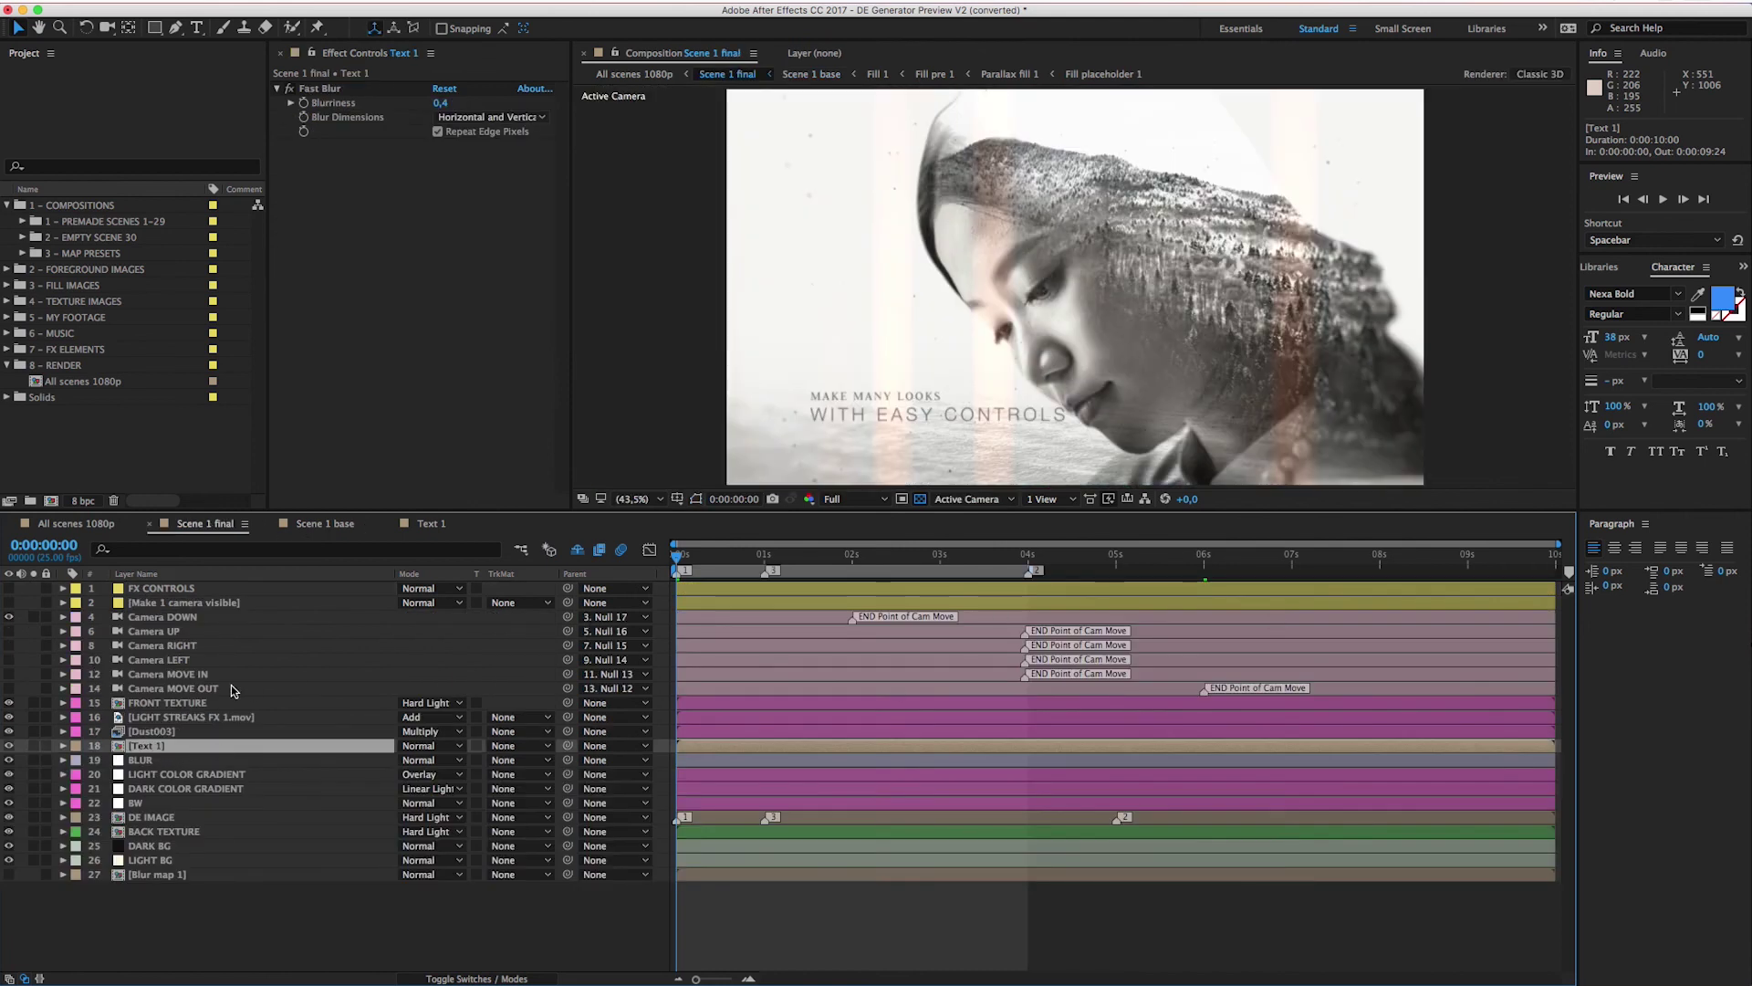
{"action": "left_click", "coordinate": [219, 690]}
{"action": "left_click", "coordinate": [176, 616]}
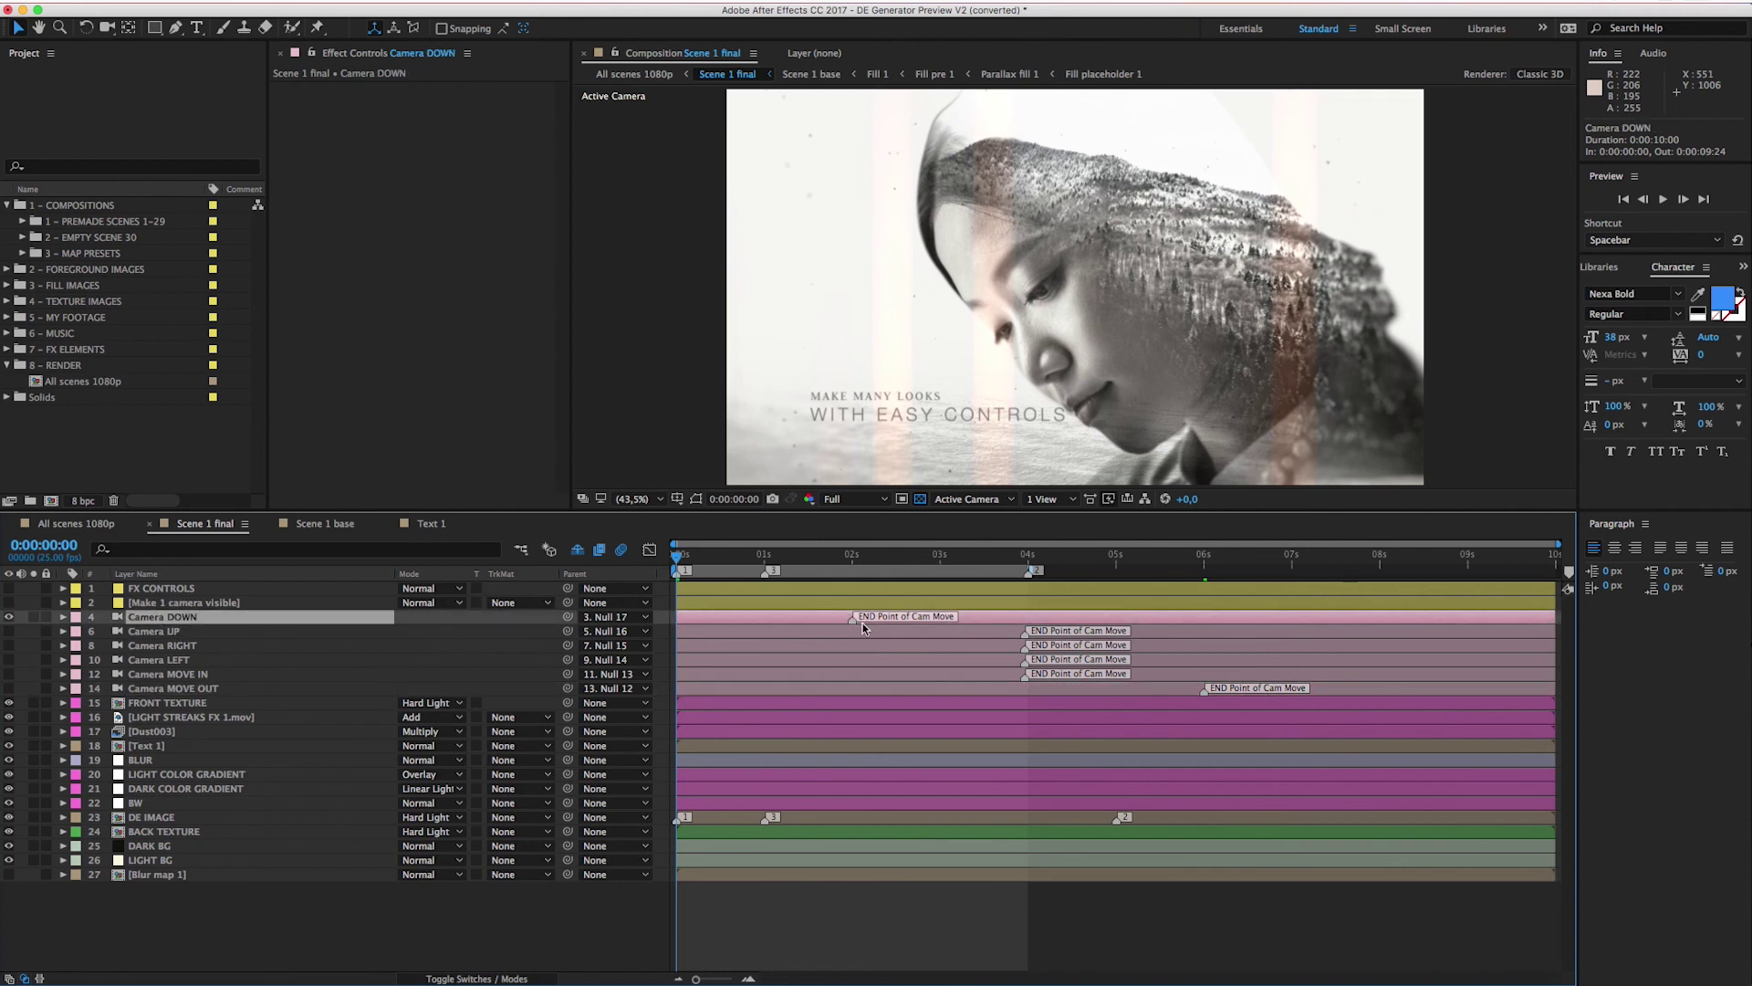
In Scene 1 base, show FG CONTROLS' displacement keyframes (starting at 22 and 4)
{"action": "left_click", "coordinate": [318, 523]}
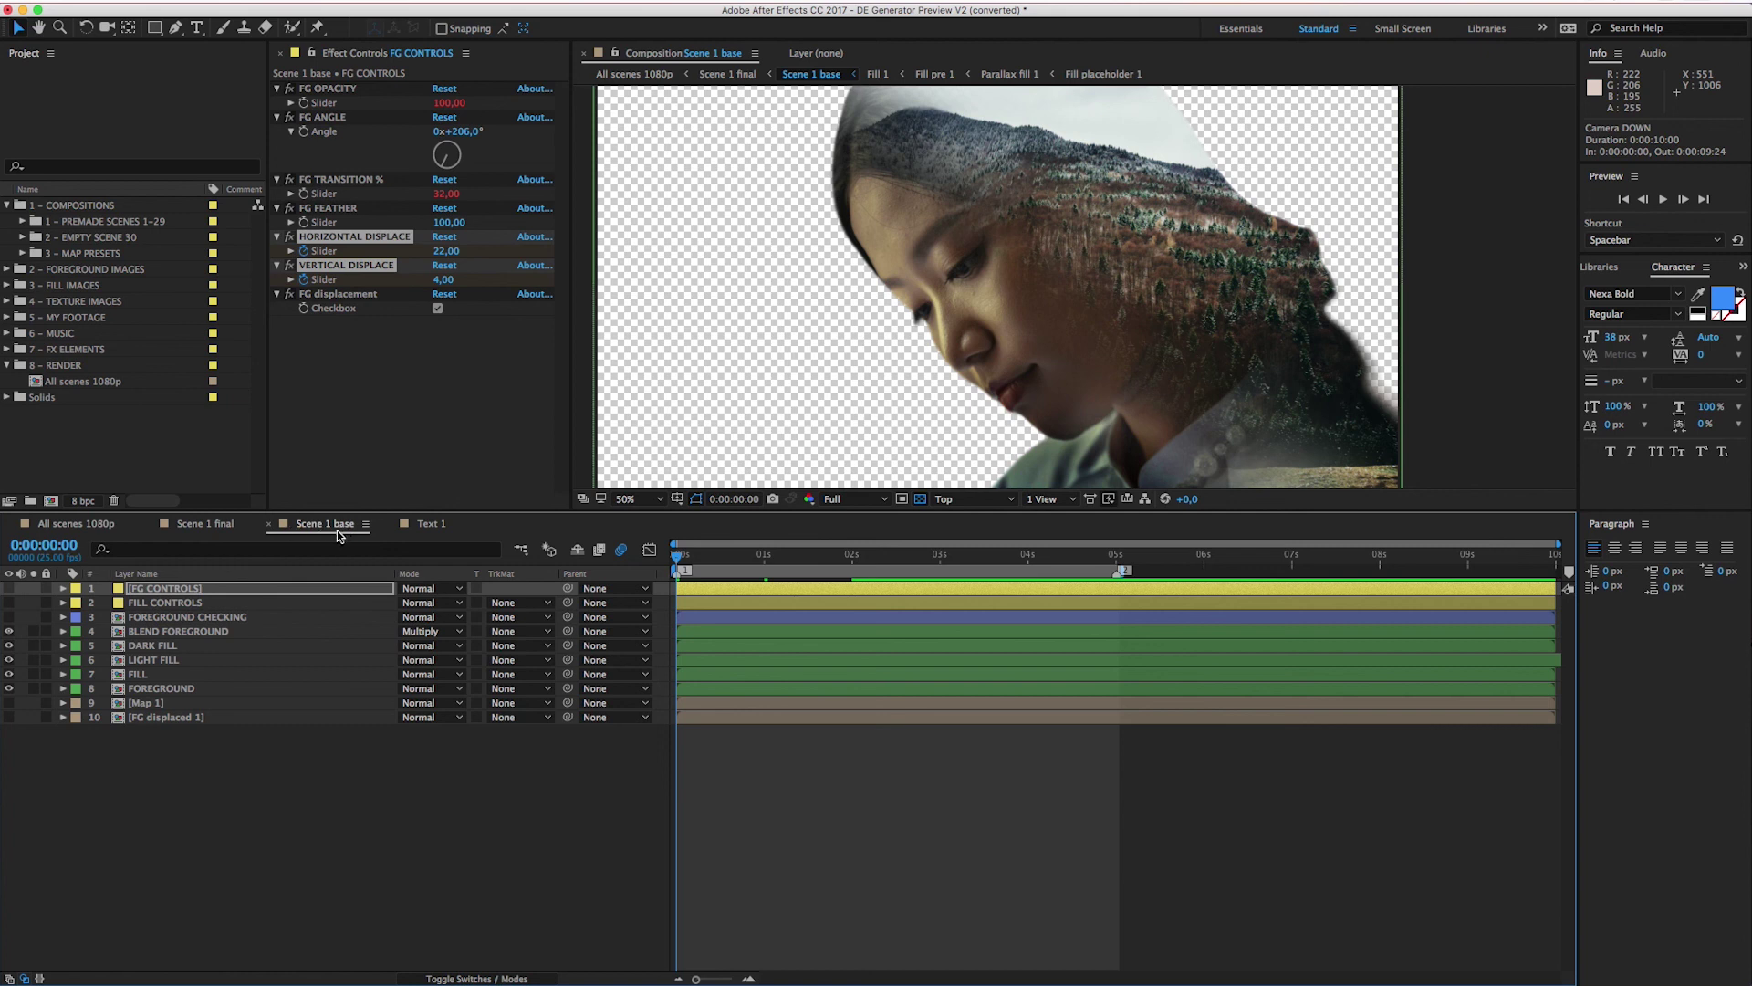
{"action": "left_click", "coordinate": [268, 591]}
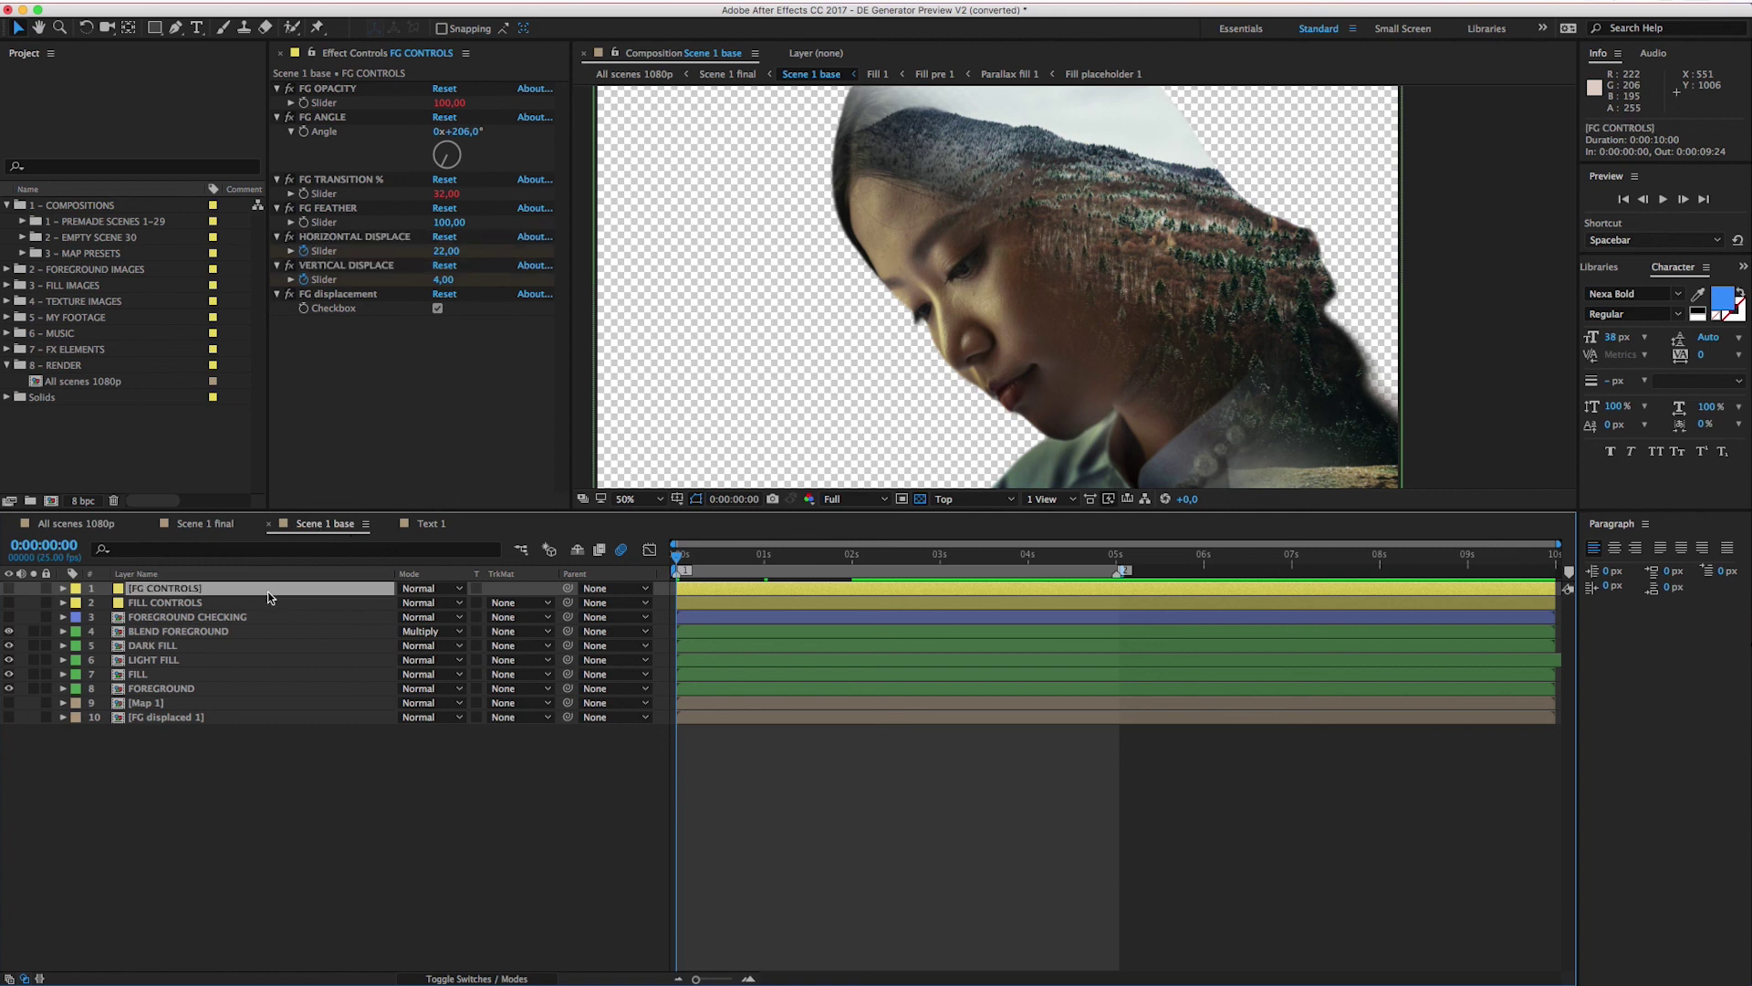
{"action": "key", "text": "u"}
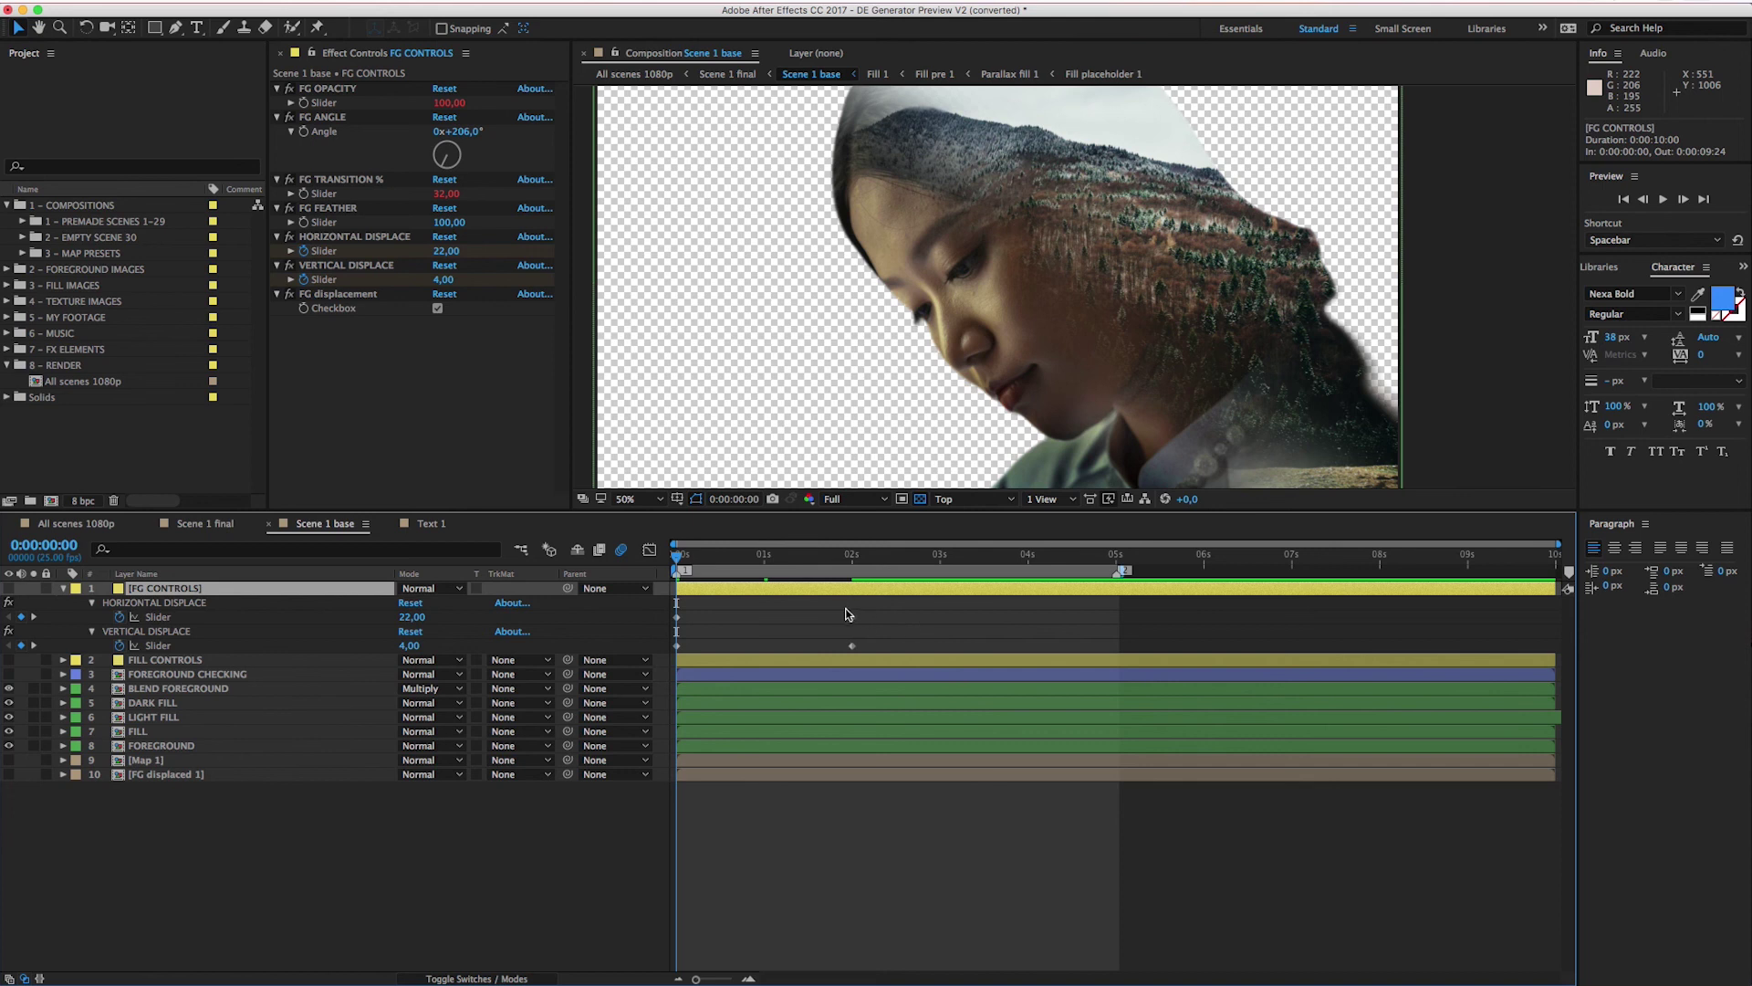